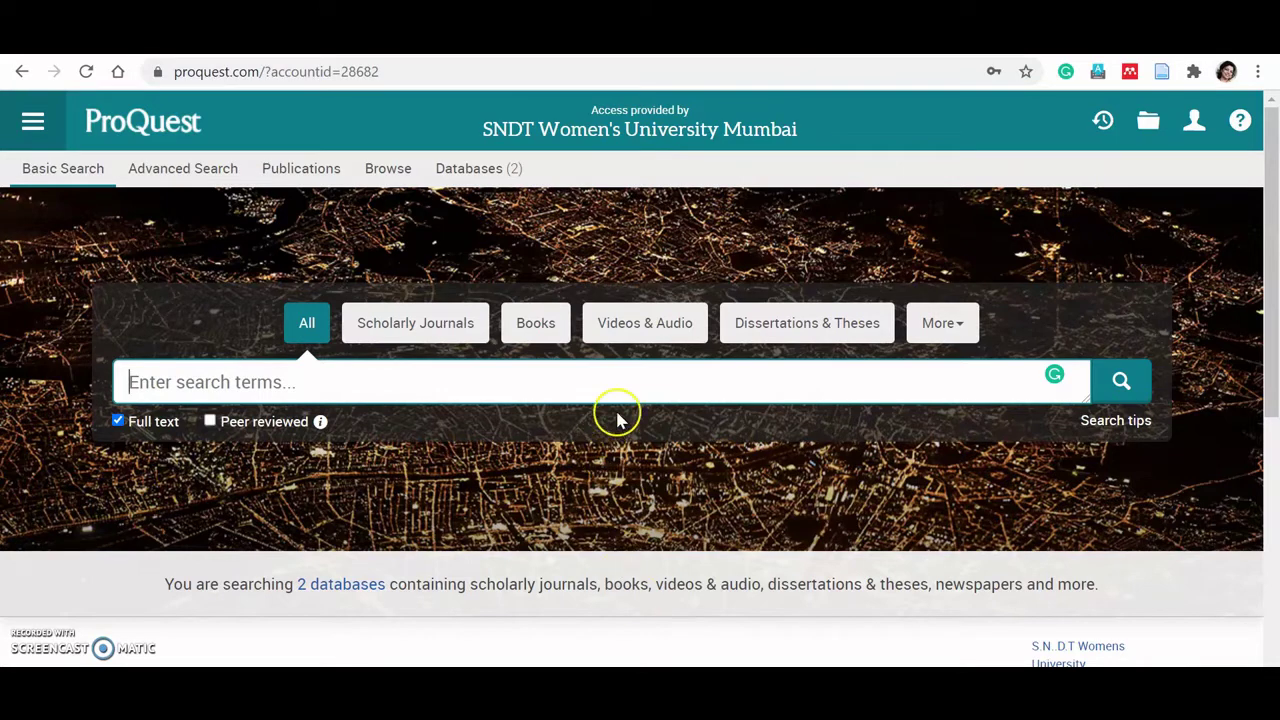
Open the advanced search and enter Jawaharlal Nehru as the first search term, searched in the Author — AU field.
{"action": "left_click", "coordinate": [211, 171]}
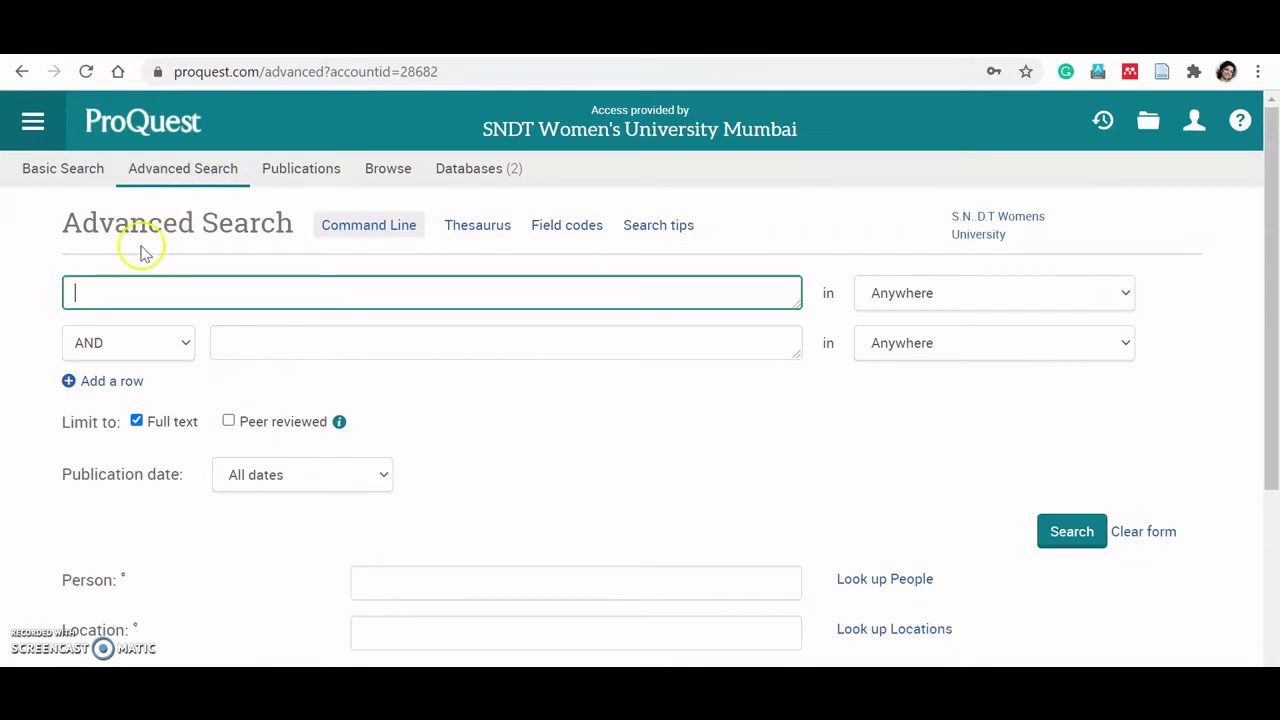
{"action": "left_click", "coordinate": [124, 291]}
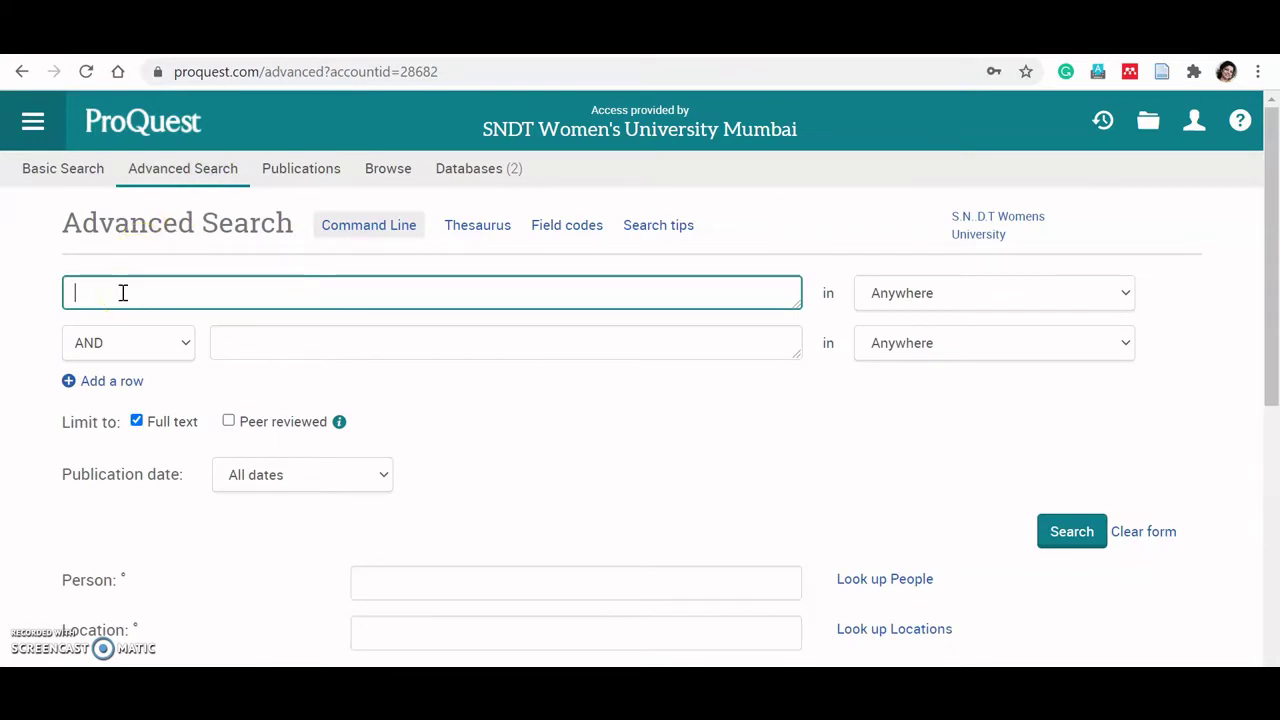
{"action": "left_click", "coordinate": [123, 292]}
{"action": "type", "text": "JA"}
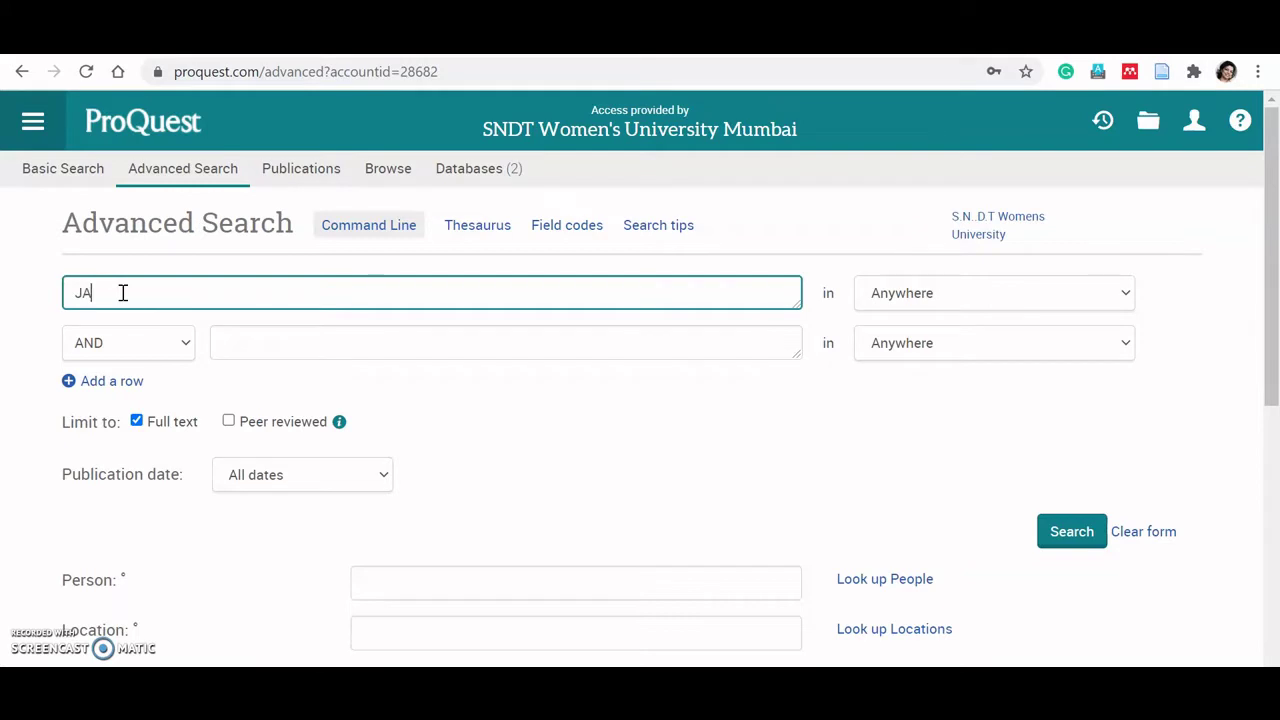
{"action": "key", "text": "BackSpace"}
{"action": "type", "text": "w"}
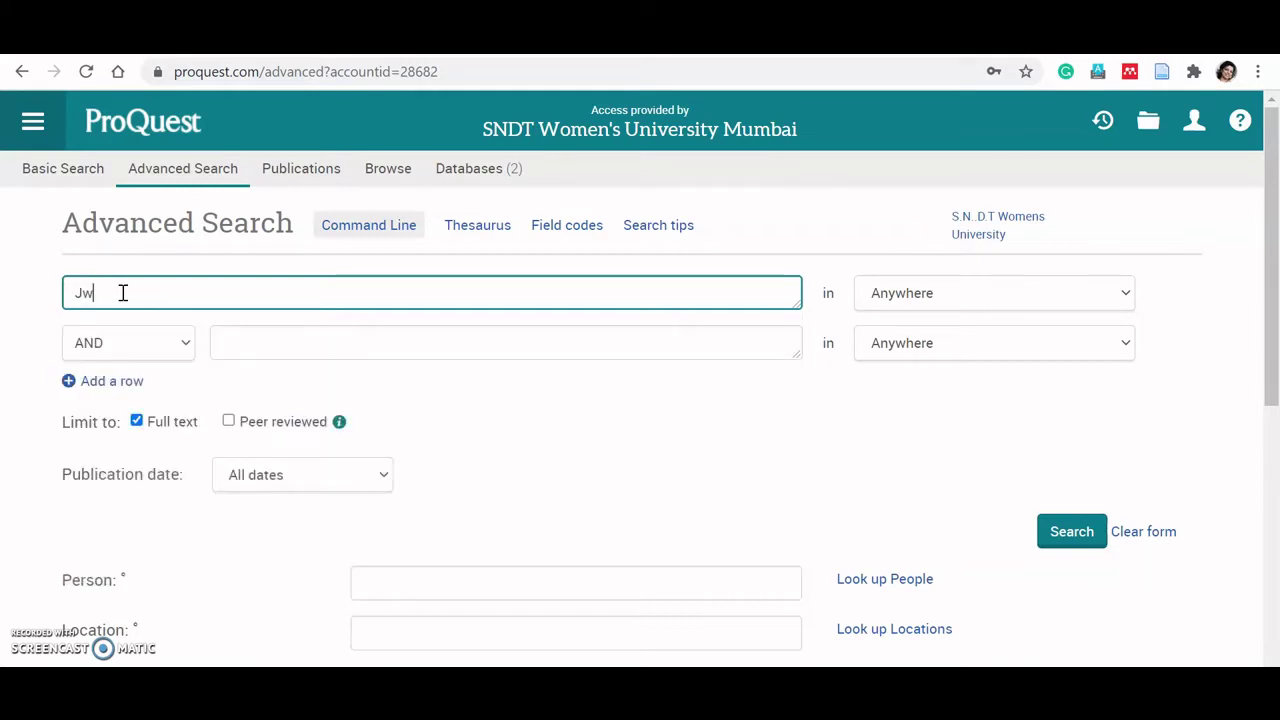
{"action": "type", "text": "aharlal Nehru"}
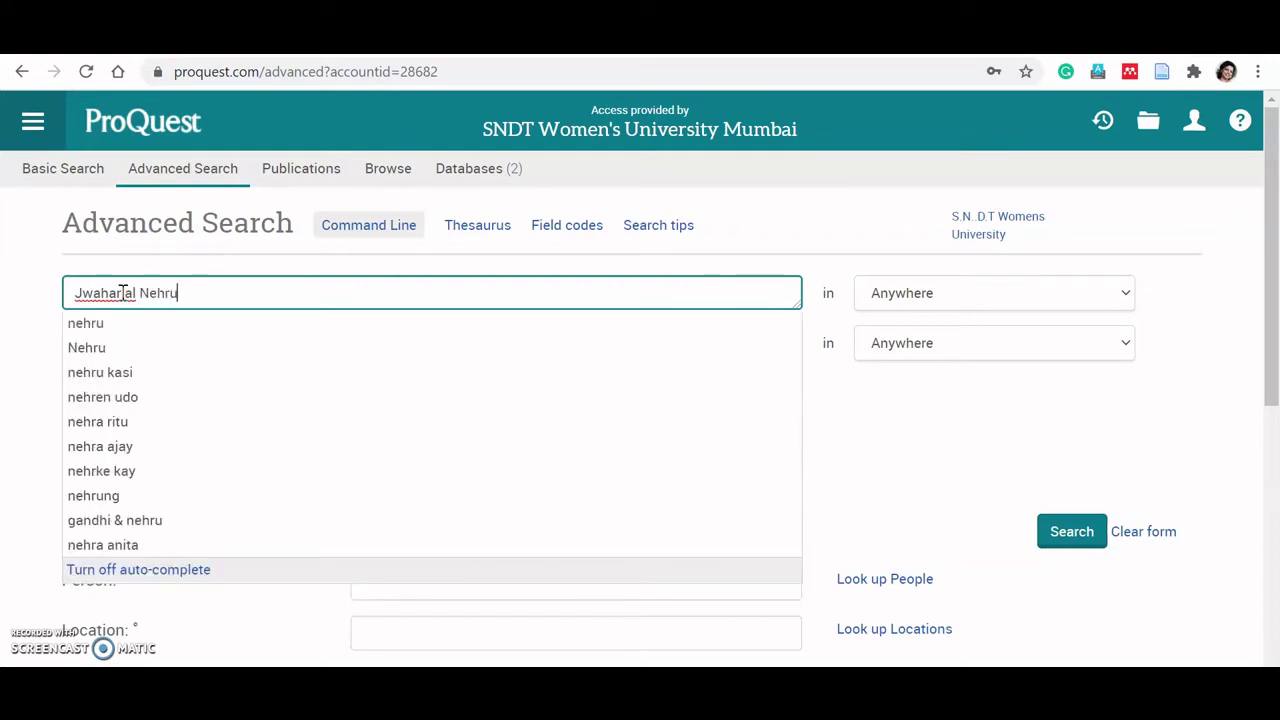
{"action": "left_click", "coordinate": [82, 292]}
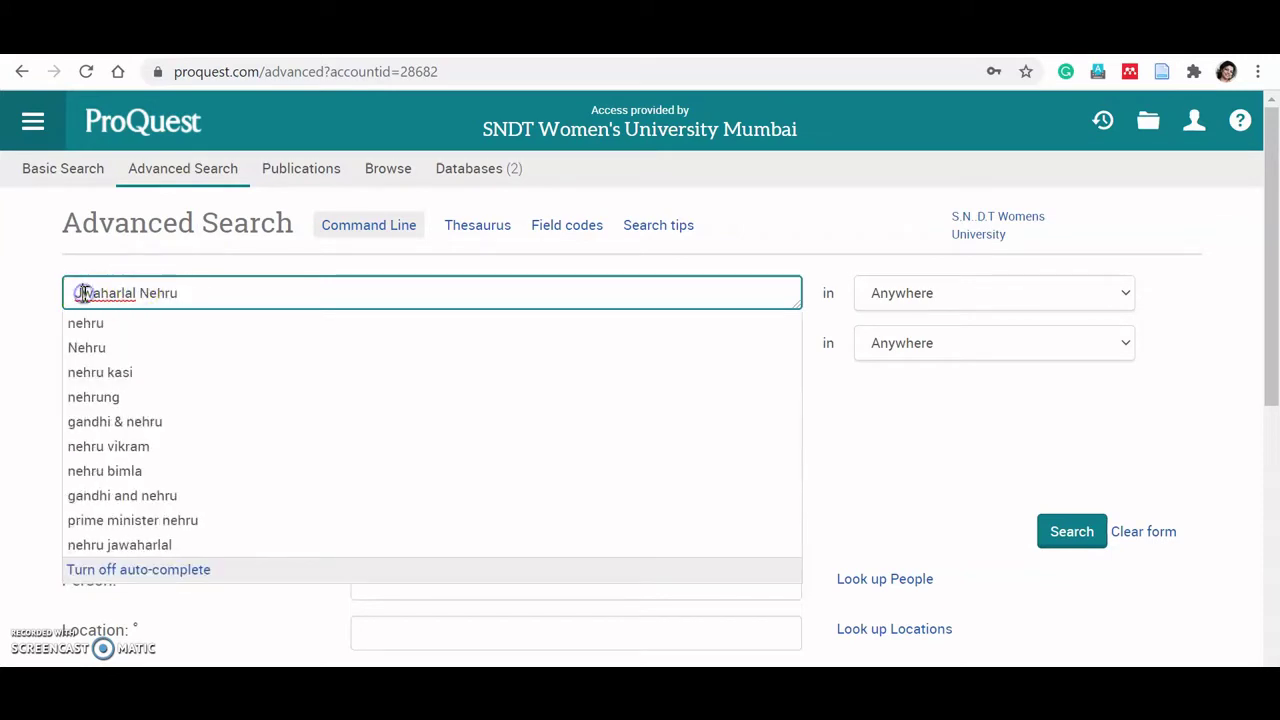
{"action": "type", "text": "a"}
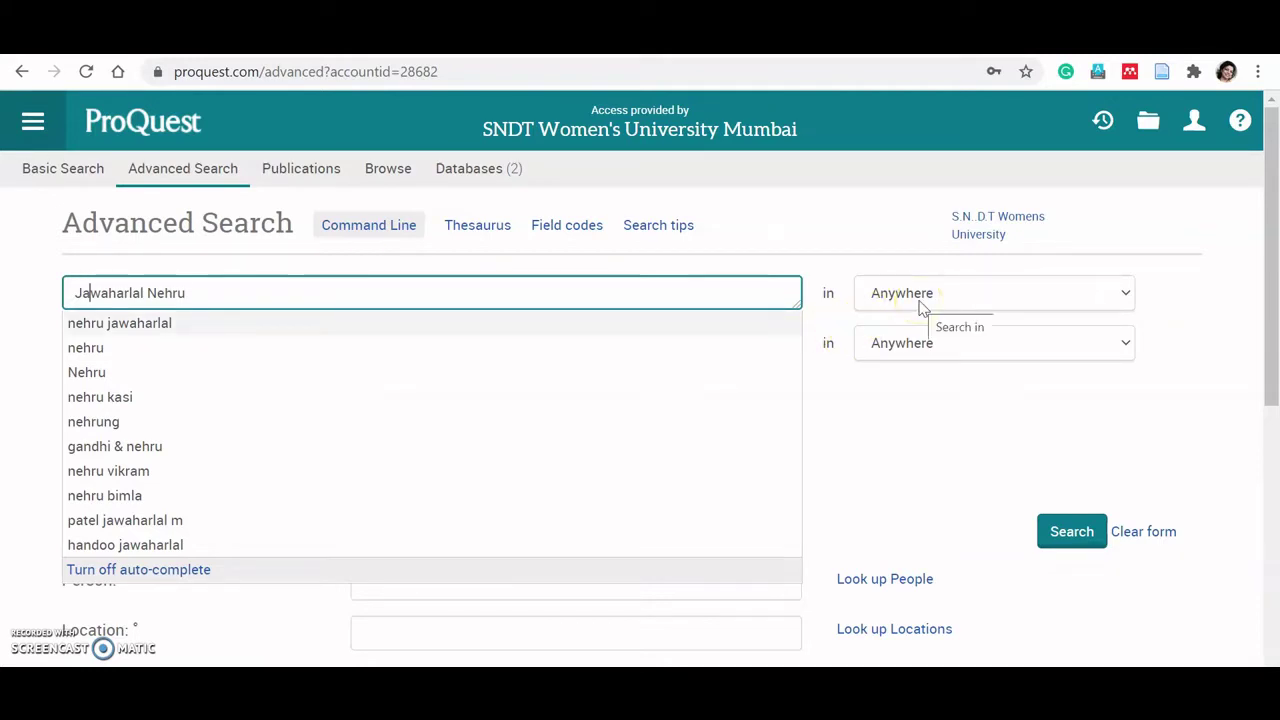
{"action": "left_click", "coordinate": [1128, 295]}
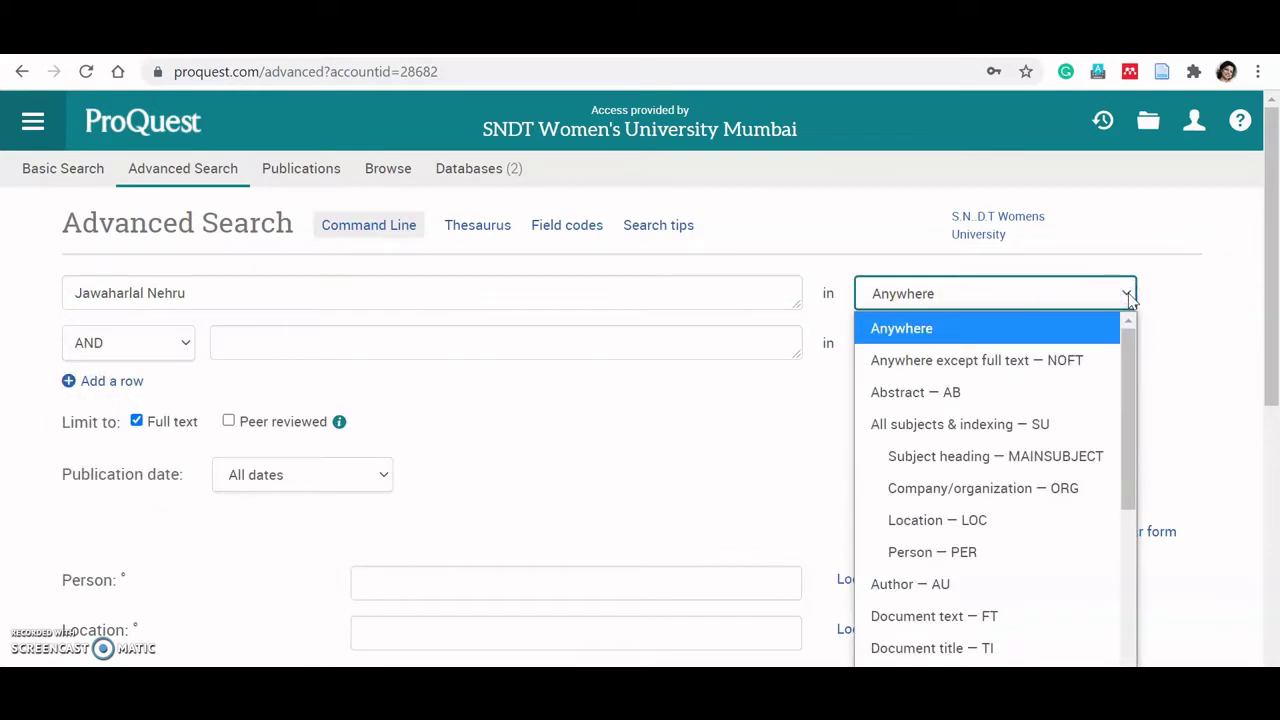
{"action": "left_click", "coordinate": [910, 586]}
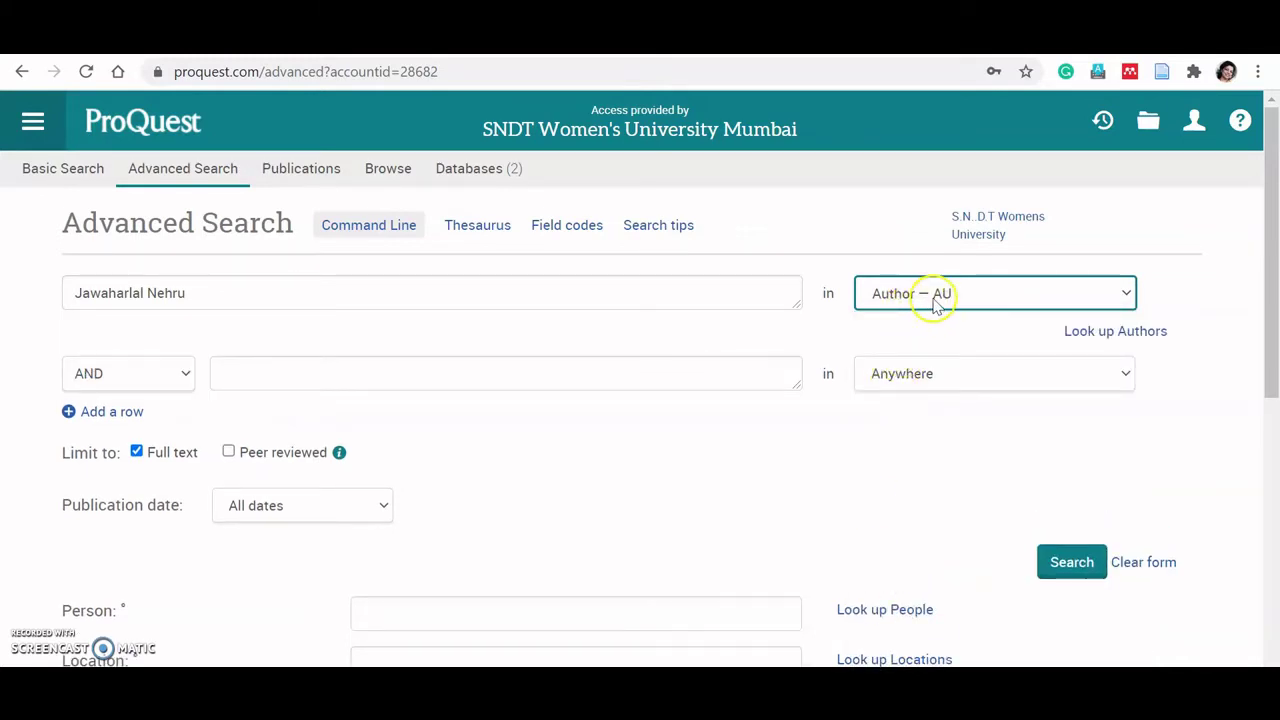
Look up author names containing "nehru" for the first search row.
{"action": "left_click", "coordinate": [1110, 334]}
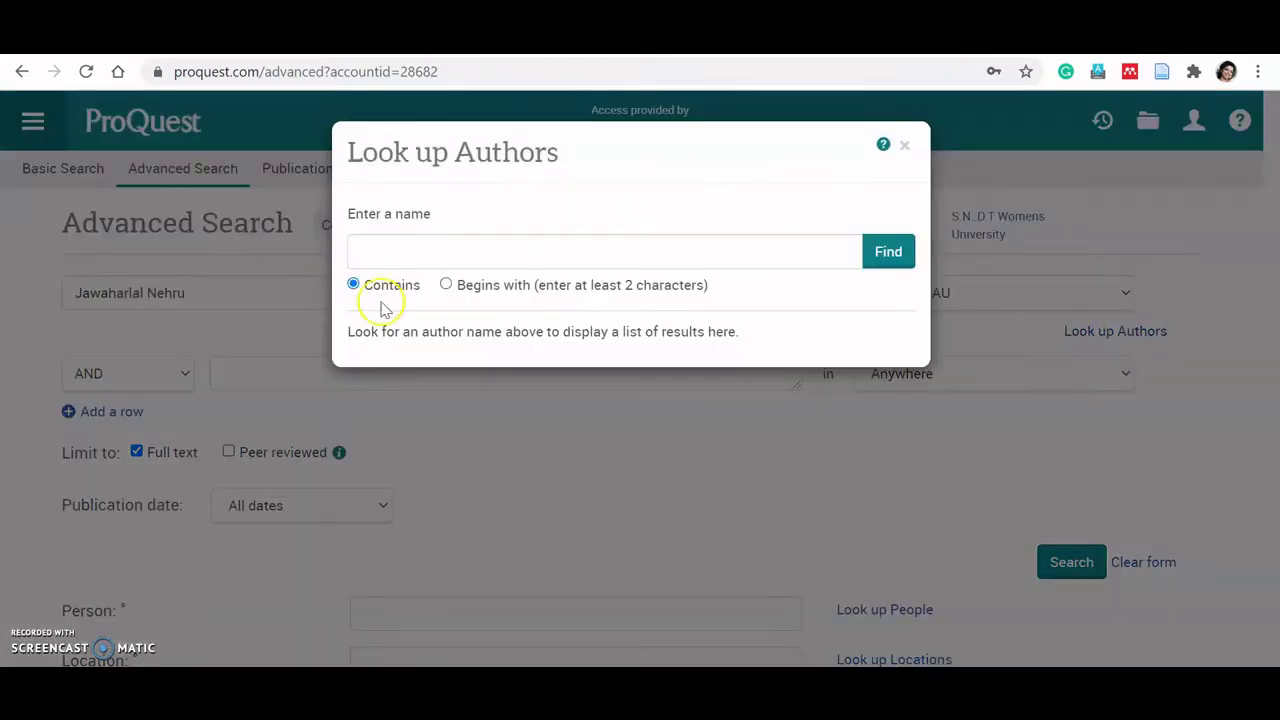
{"action": "left_click", "coordinate": [386, 256]}
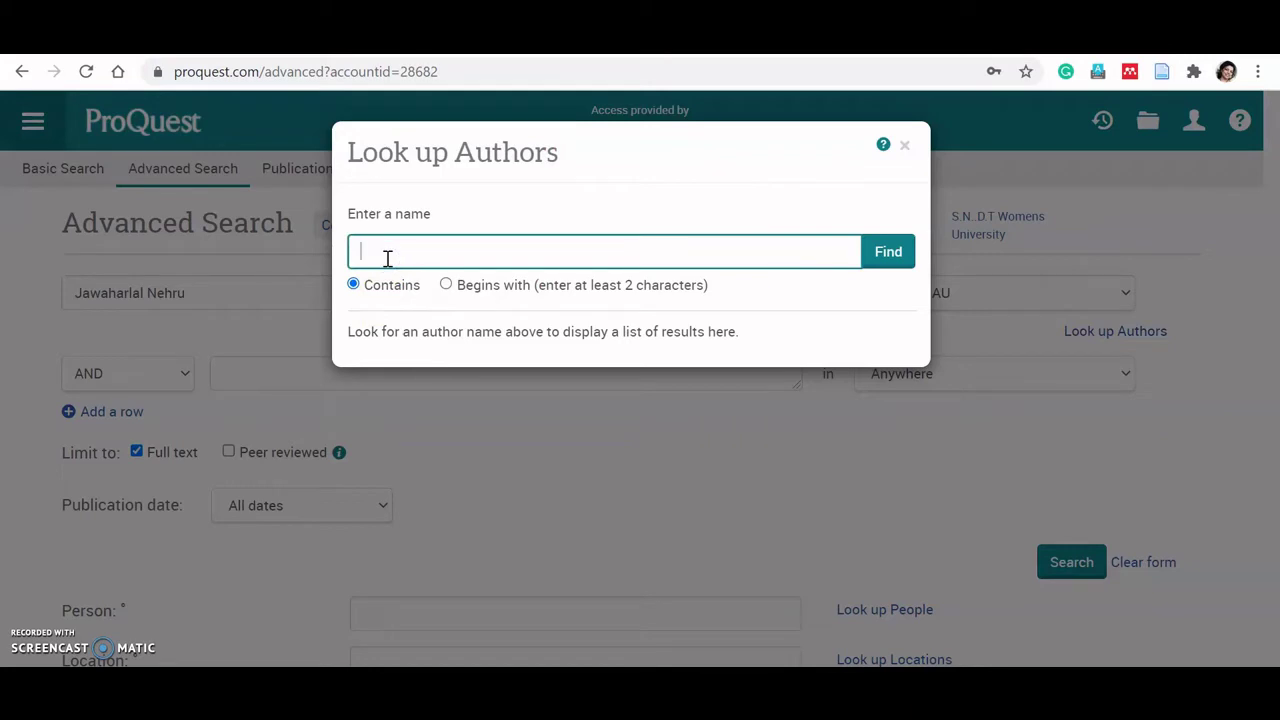
{"action": "type", "text": "nehru"}
{"action": "left_click", "coordinate": [889, 253]}
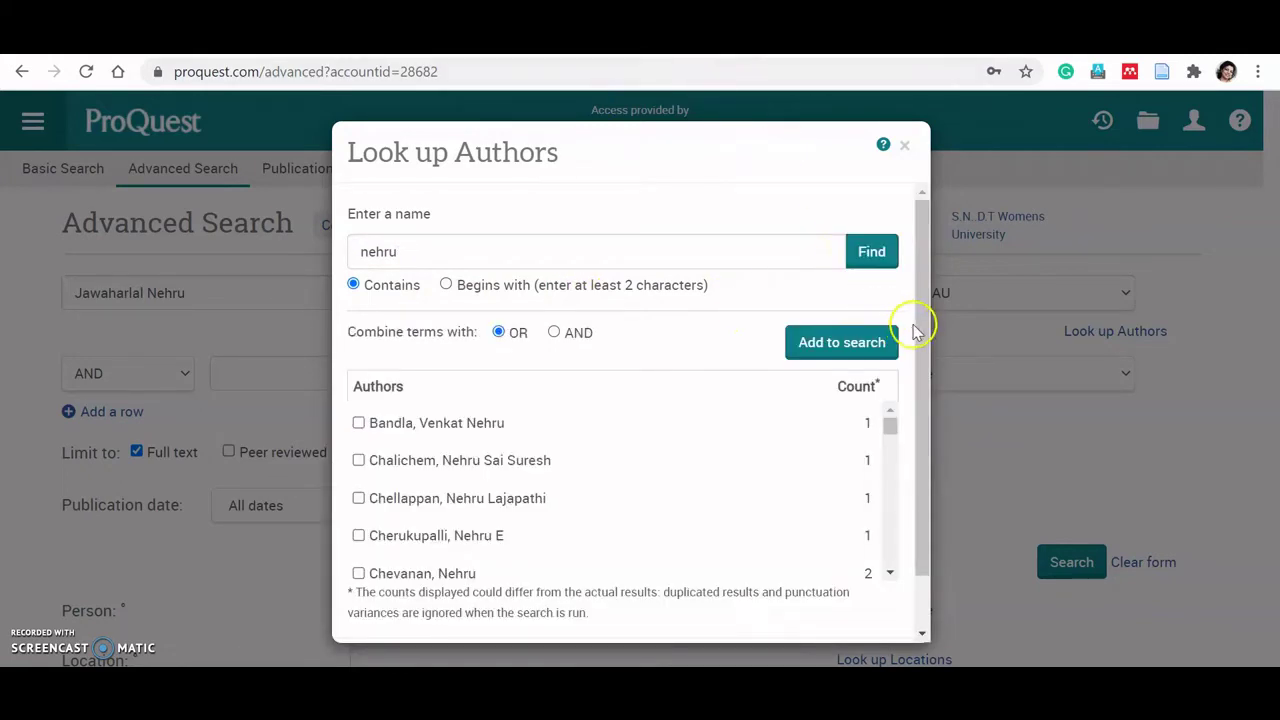
Select "Nehru, Jawaharlal" from the matching authors and add it to the search.
{"action": "left_click_drag", "start_coordinate": [924, 330], "coordinate": [926, 380]}
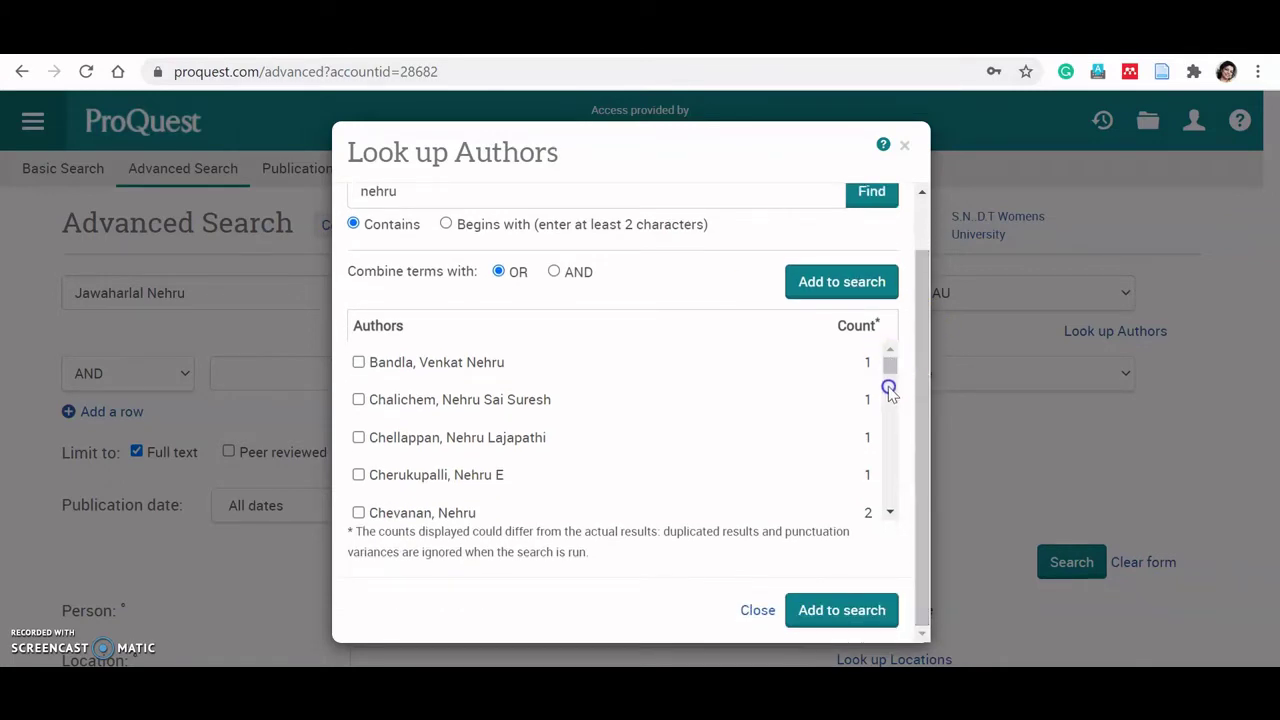
{"action": "left_click_drag", "start_coordinate": [889, 366], "coordinate": [893, 458]}
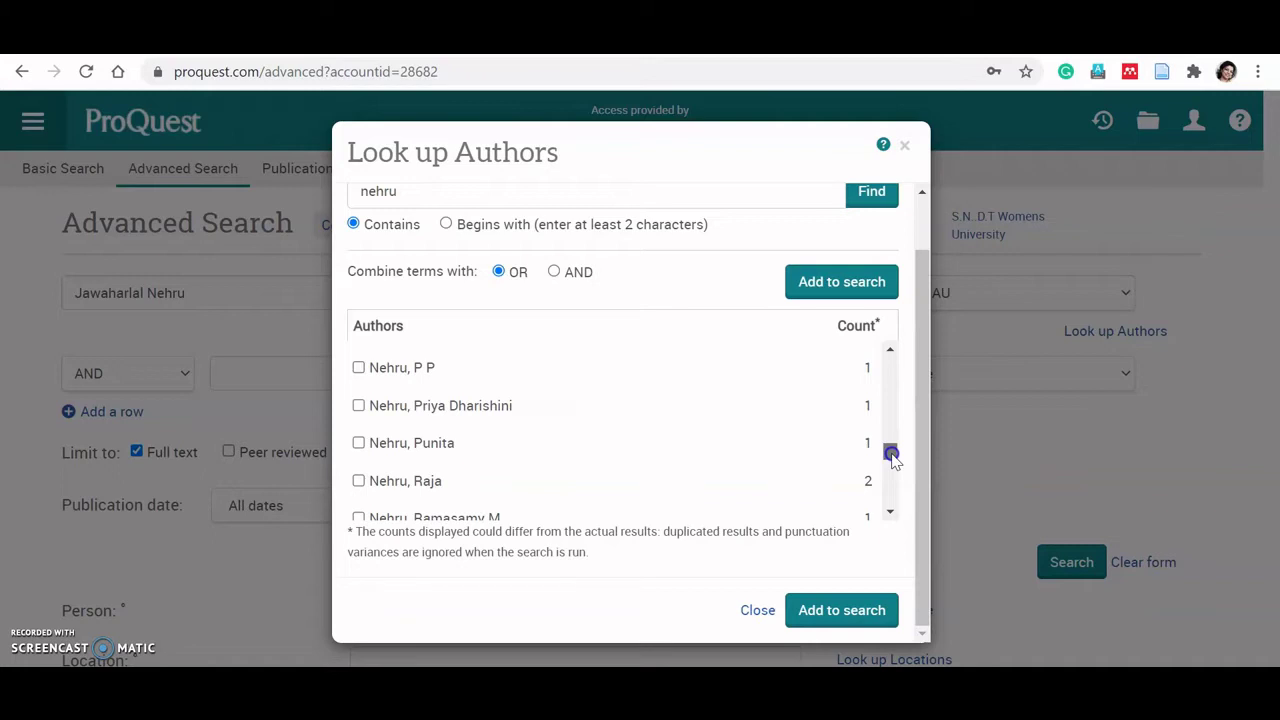
{"action": "left_click_drag", "start_coordinate": [893, 456], "coordinate": [890, 425]}
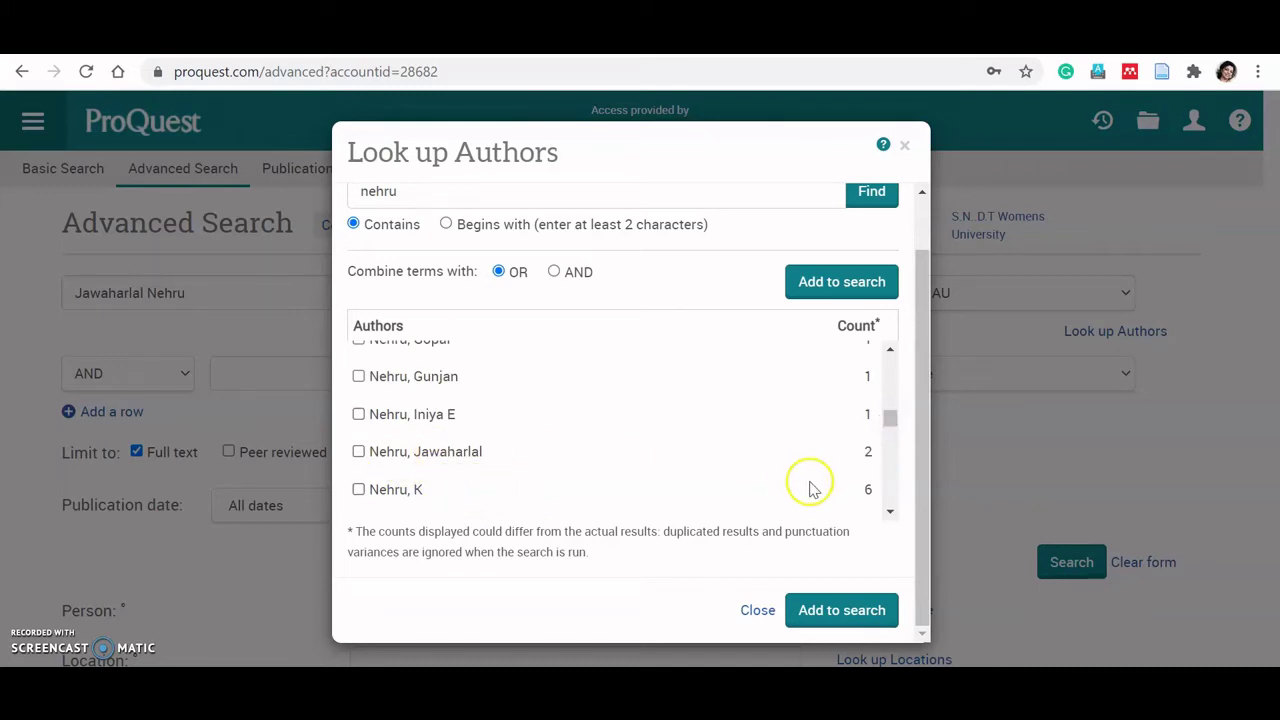
{"action": "left_click", "coordinate": [358, 452]}
{"action": "left_click", "coordinate": [820, 612]}
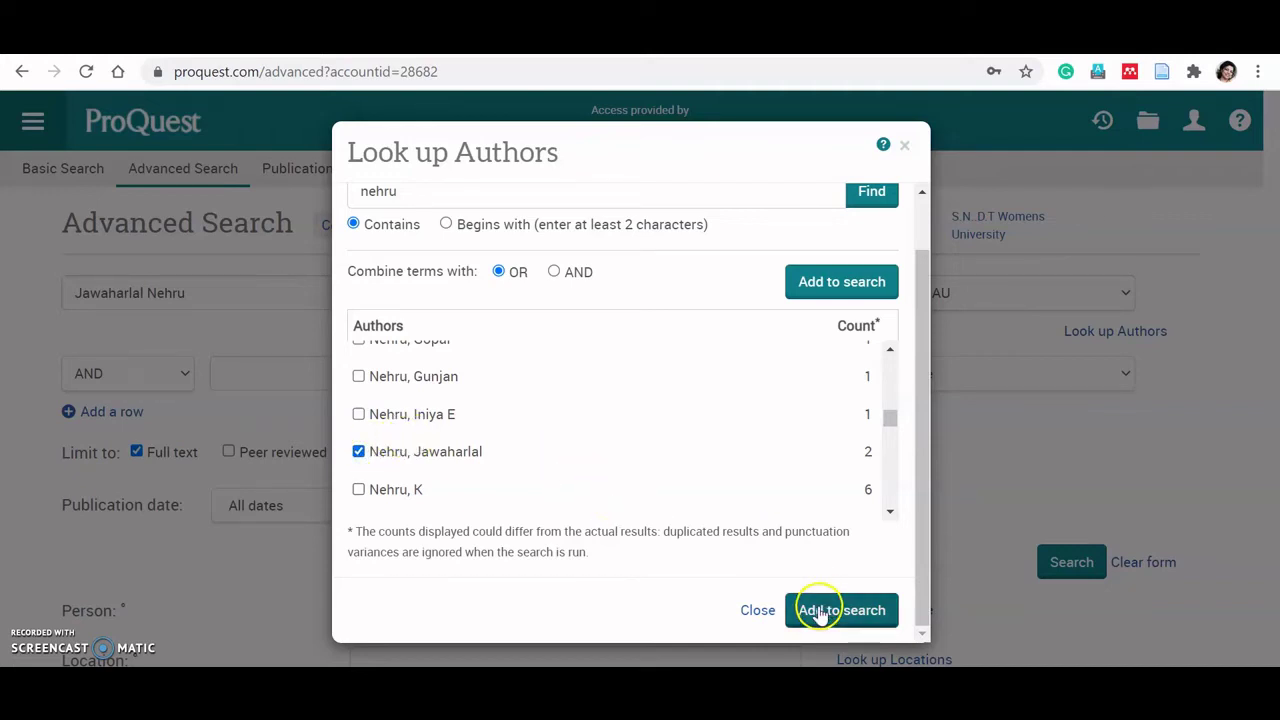
{"action": "left_click", "coordinate": [832, 624]}
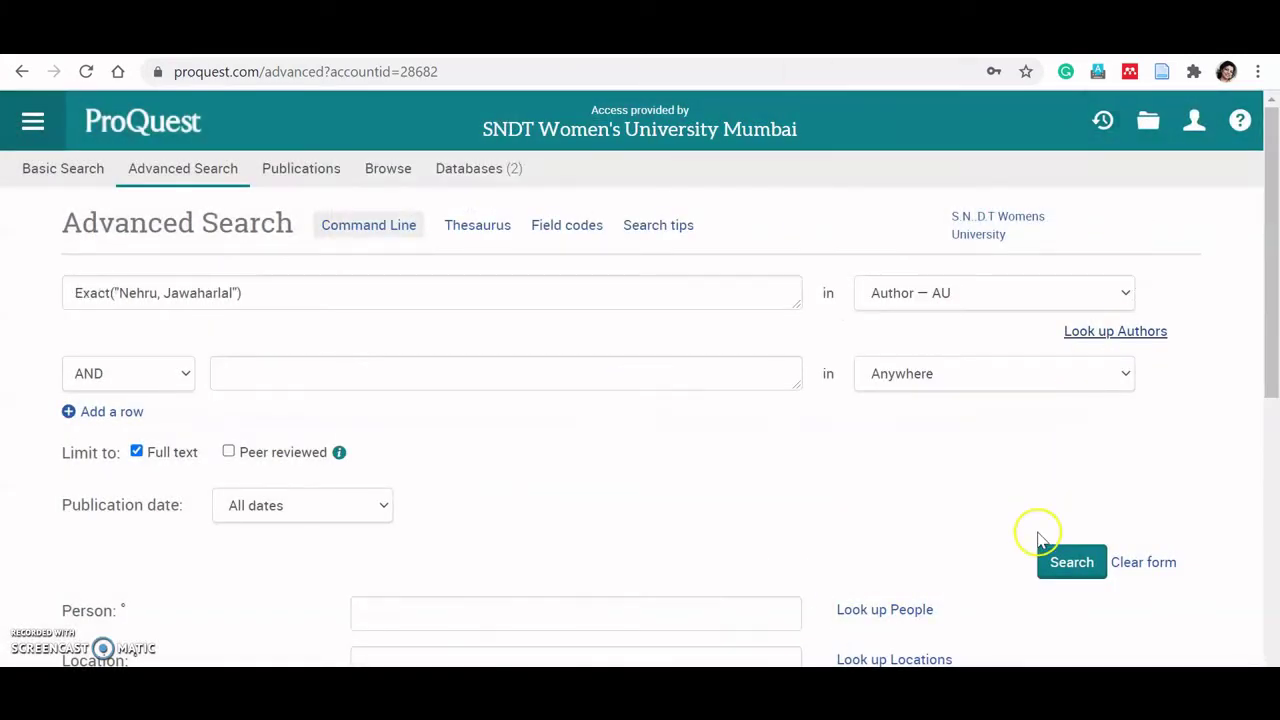
Run the advanced search for the exact author Nehru, Jawaharlal and look through the results.
{"action": "left_click", "coordinate": [1070, 563]}
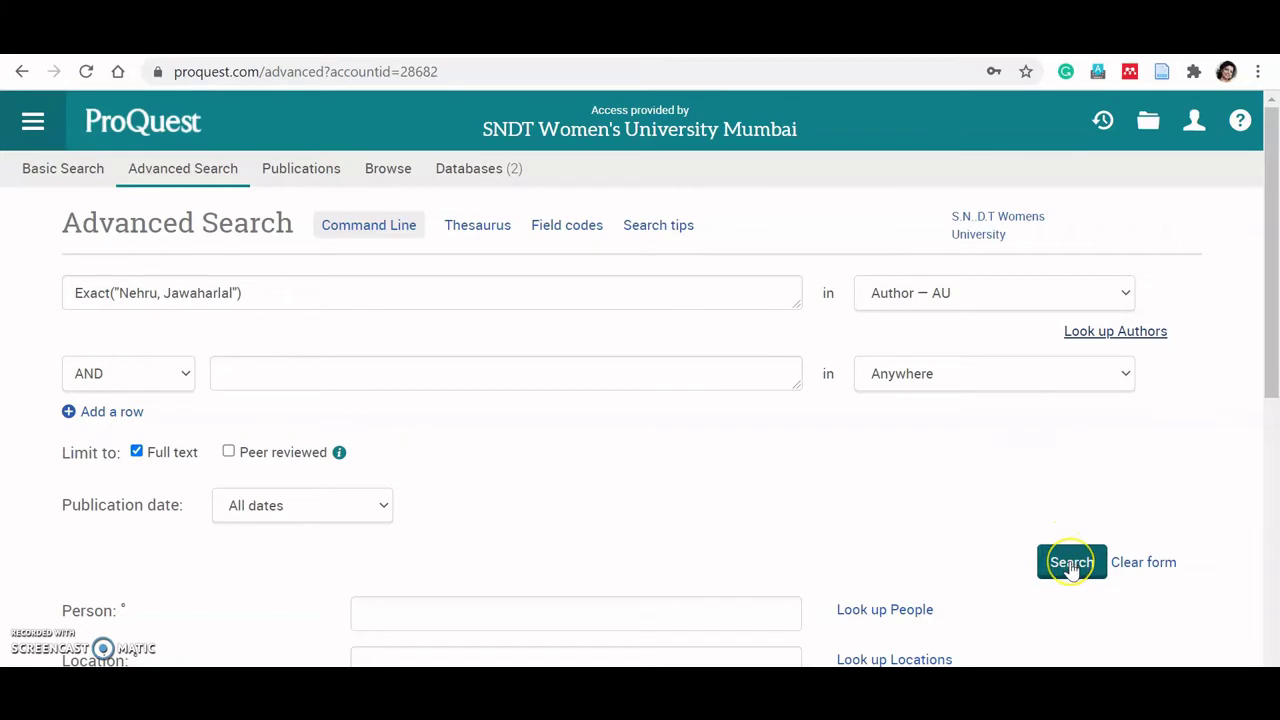
{"action": "left_click", "coordinate": [1071, 564]}
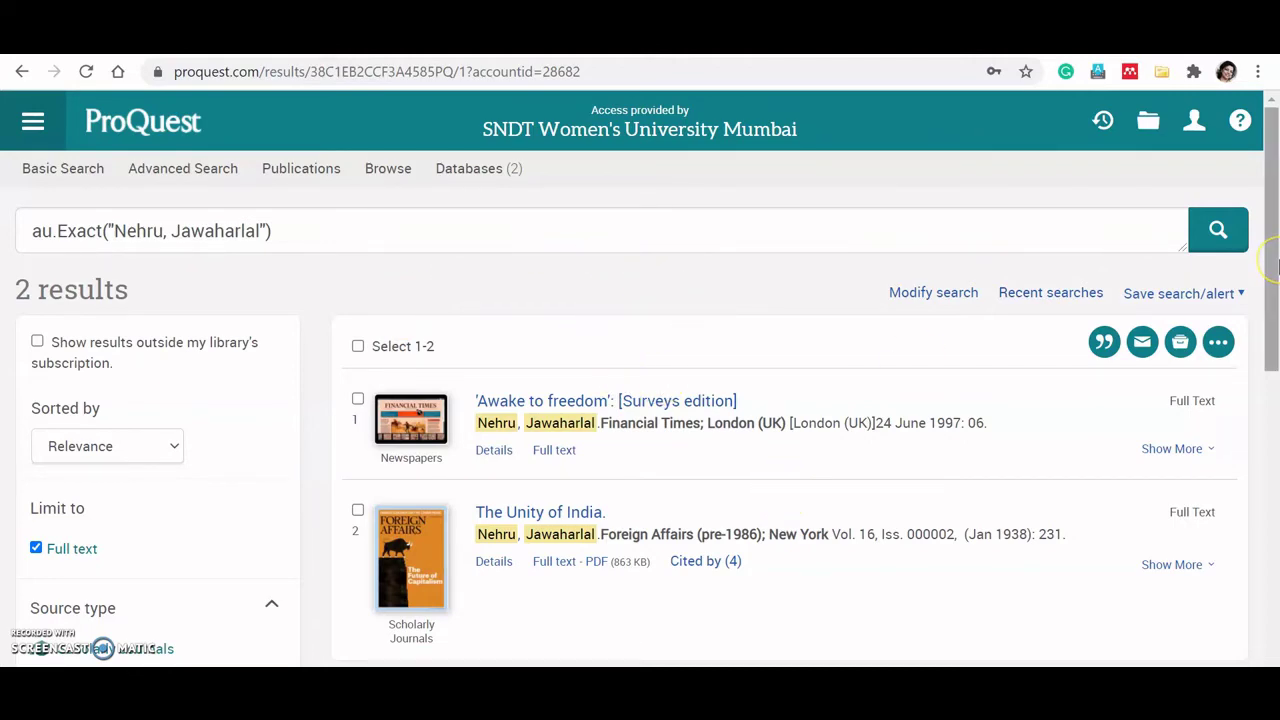
{"action": "scroll", "coordinate": [1277, 265], "scroll_direction": "down", "scroll_amount": 3}
{"action": "scroll", "coordinate": [1277, 265], "scroll_direction": "up", "scroll_amount": 3}
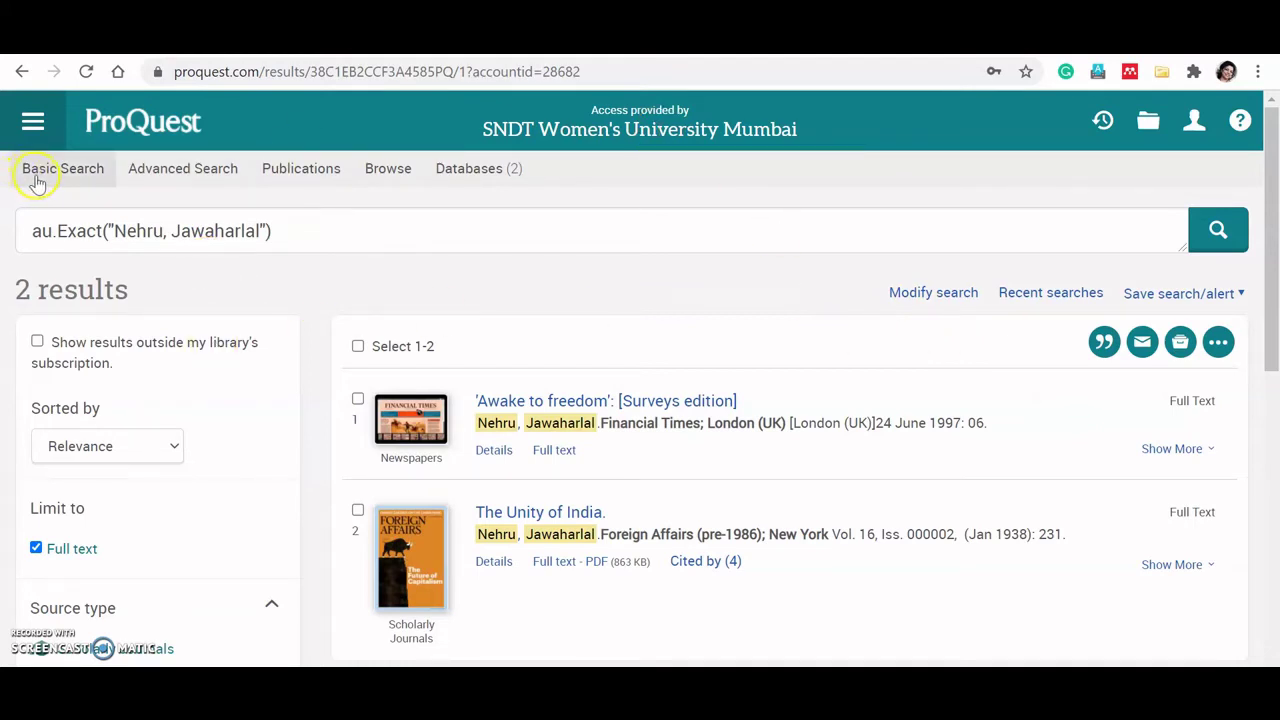
Return to the blank advanced search form and let the pending Quit HandBrake action proceed.
{"action": "left_click", "coordinate": [22, 74]}
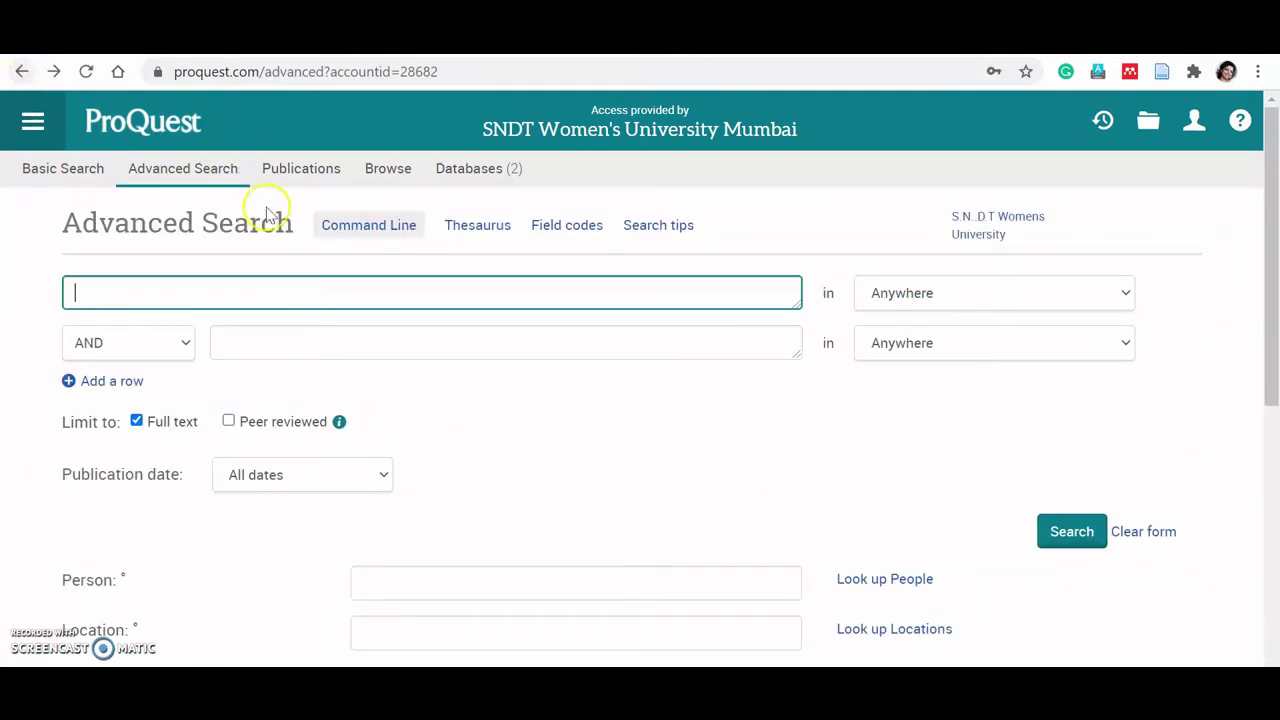
{"action": "left_click", "coordinate": [144, 287]}
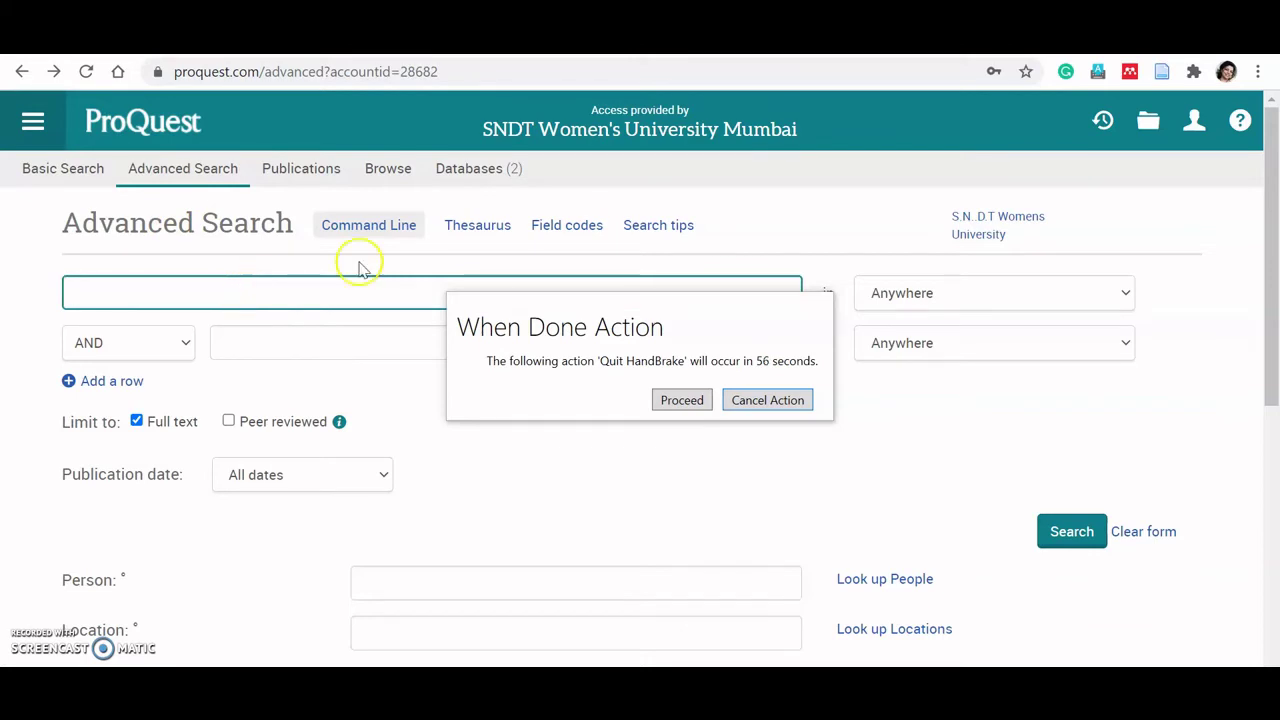
{"action": "left_click", "coordinate": [692, 400]}
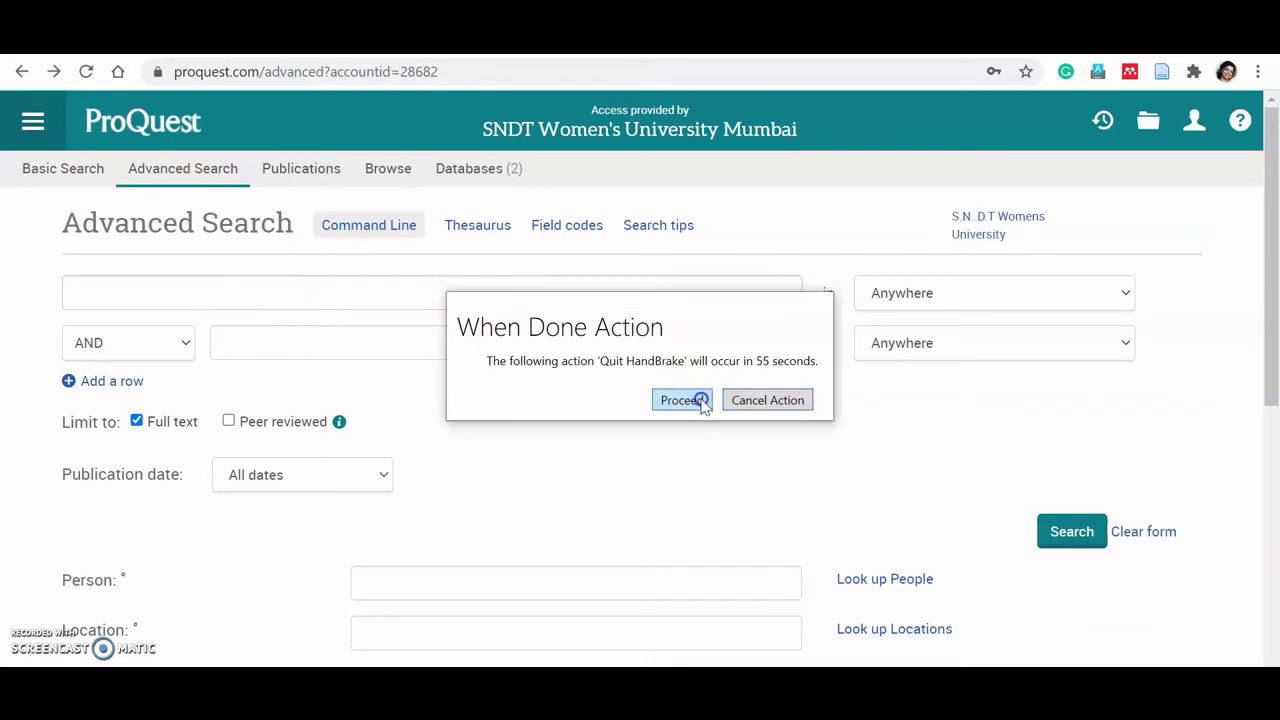
{"action": "left_click", "coordinate": [169, 300]}
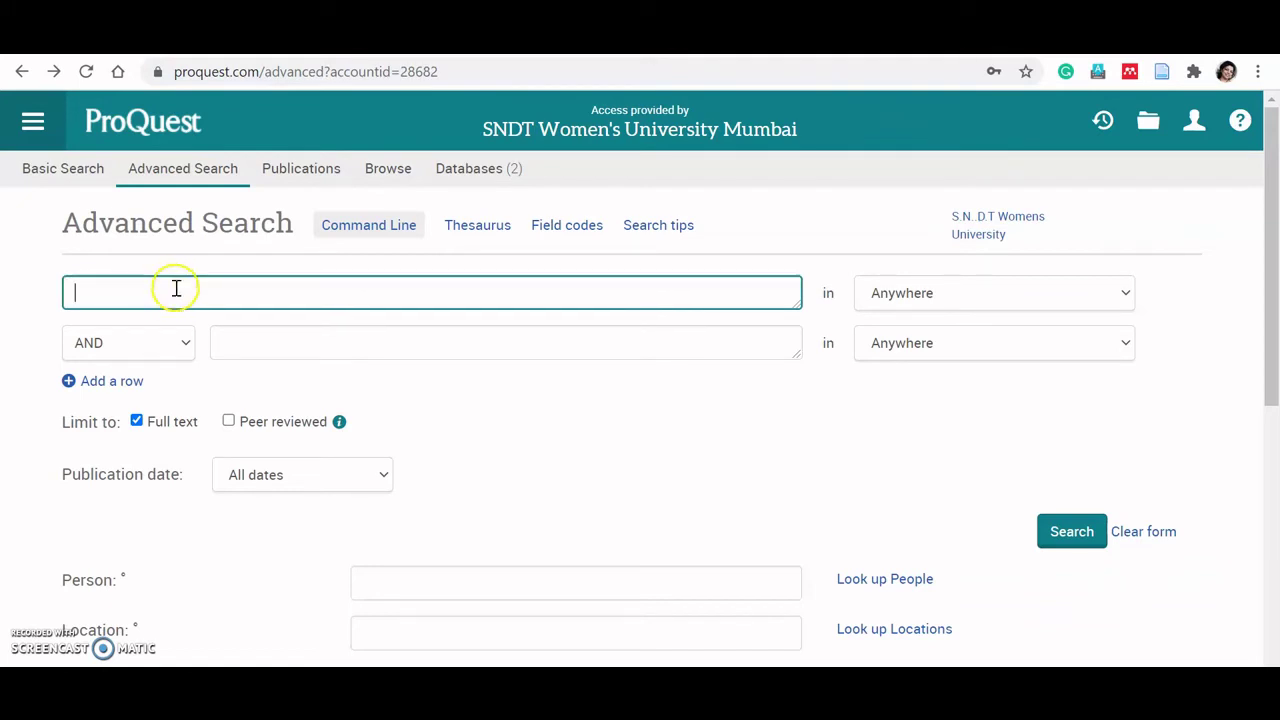
Enter A P J Abdul Kalam as the first search term and set its field to Author — AU.
{"action": "left_click", "coordinate": [133, 290]}
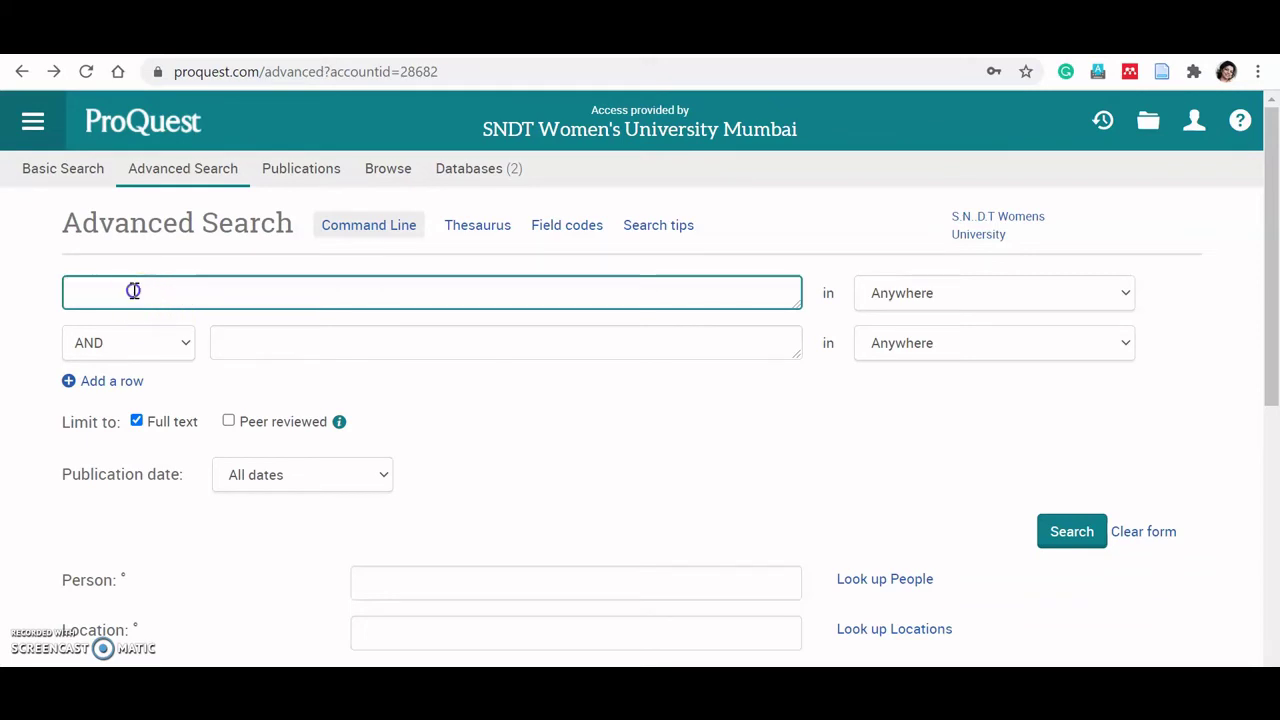
{"action": "type", "text": "A P J Abdul Kalam"}
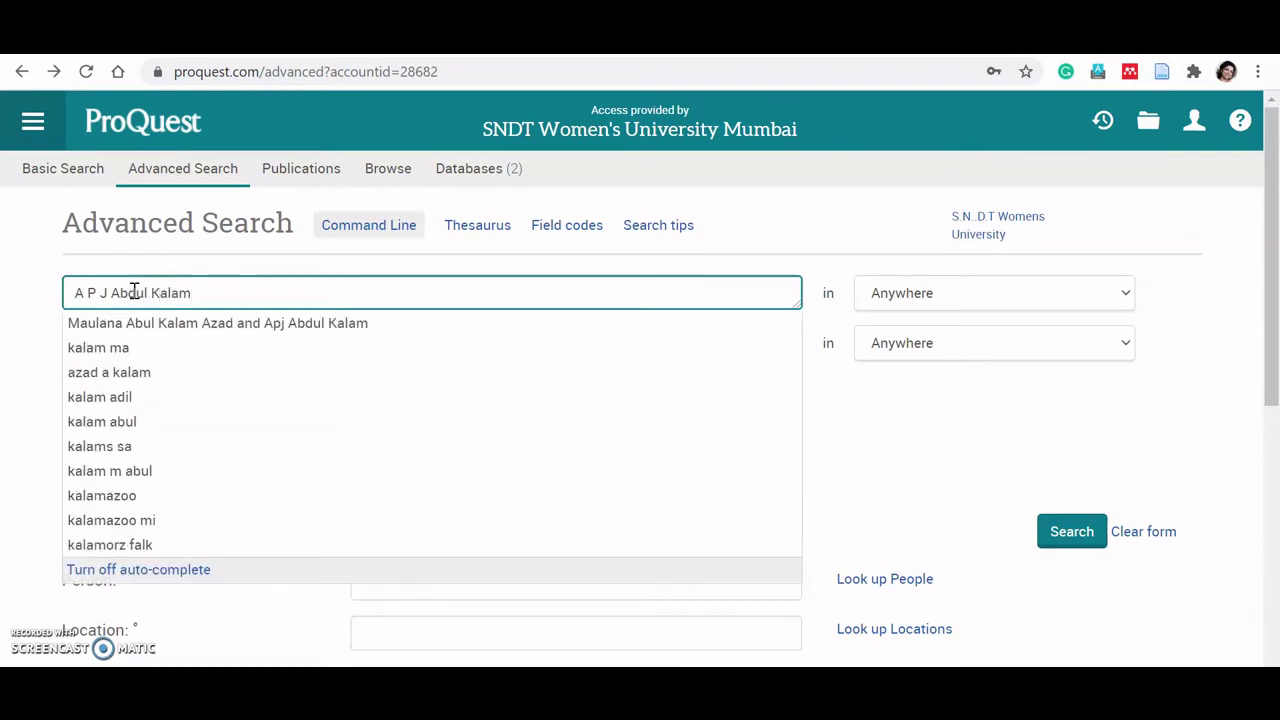
{"action": "left_click", "coordinate": [925, 293]}
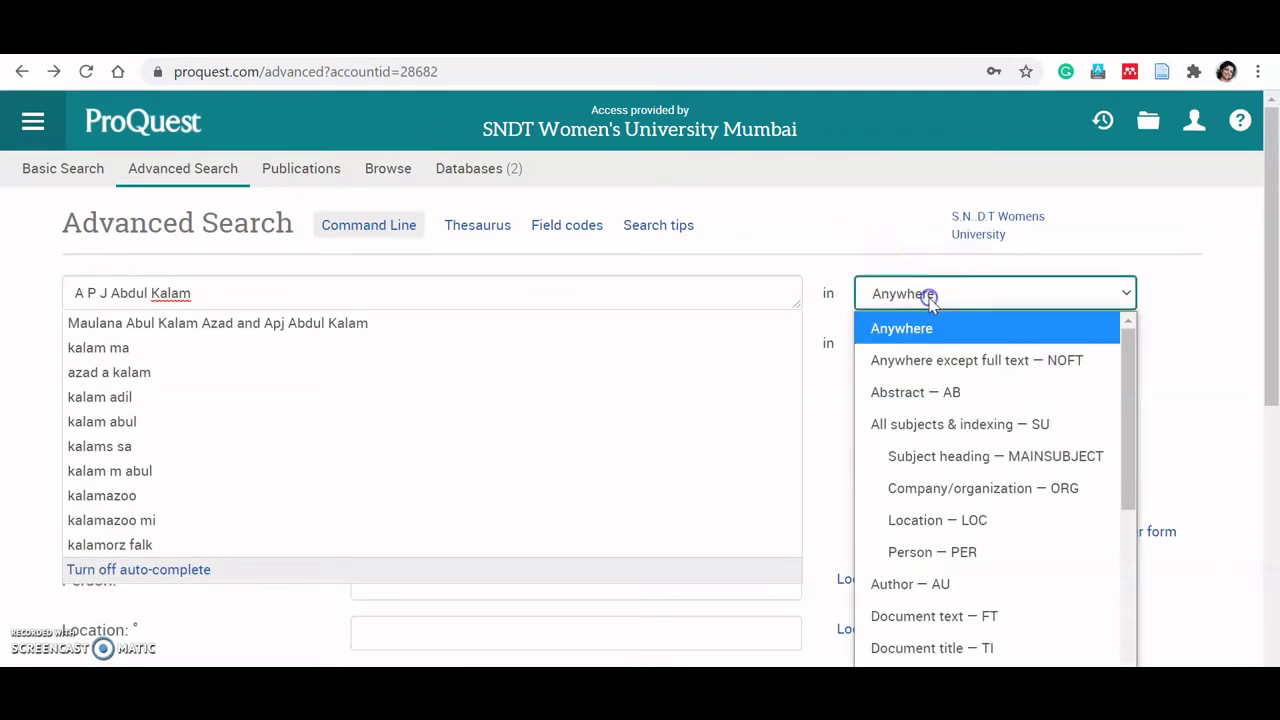
{"action": "left_click", "coordinate": [900, 584]}
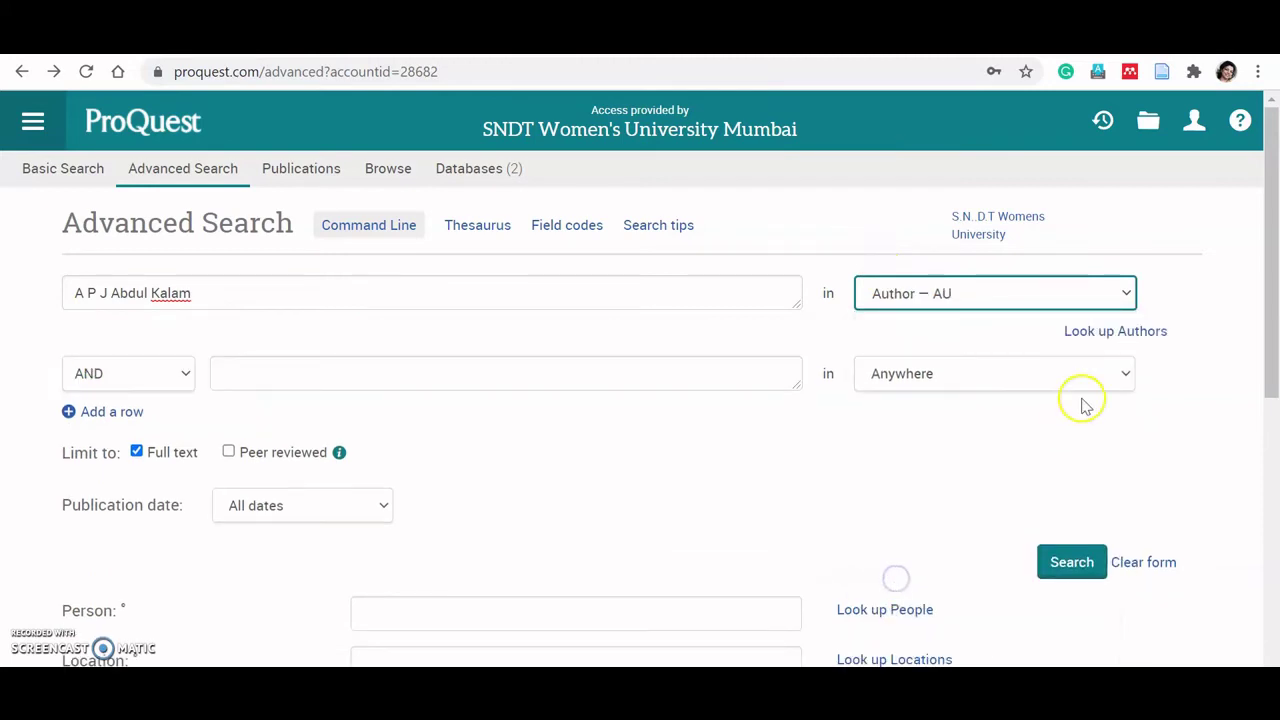
Look up author names containing "A P J Abdul kalam", replacing the previous lookup name.
{"action": "left_click", "coordinate": [1113, 333]}
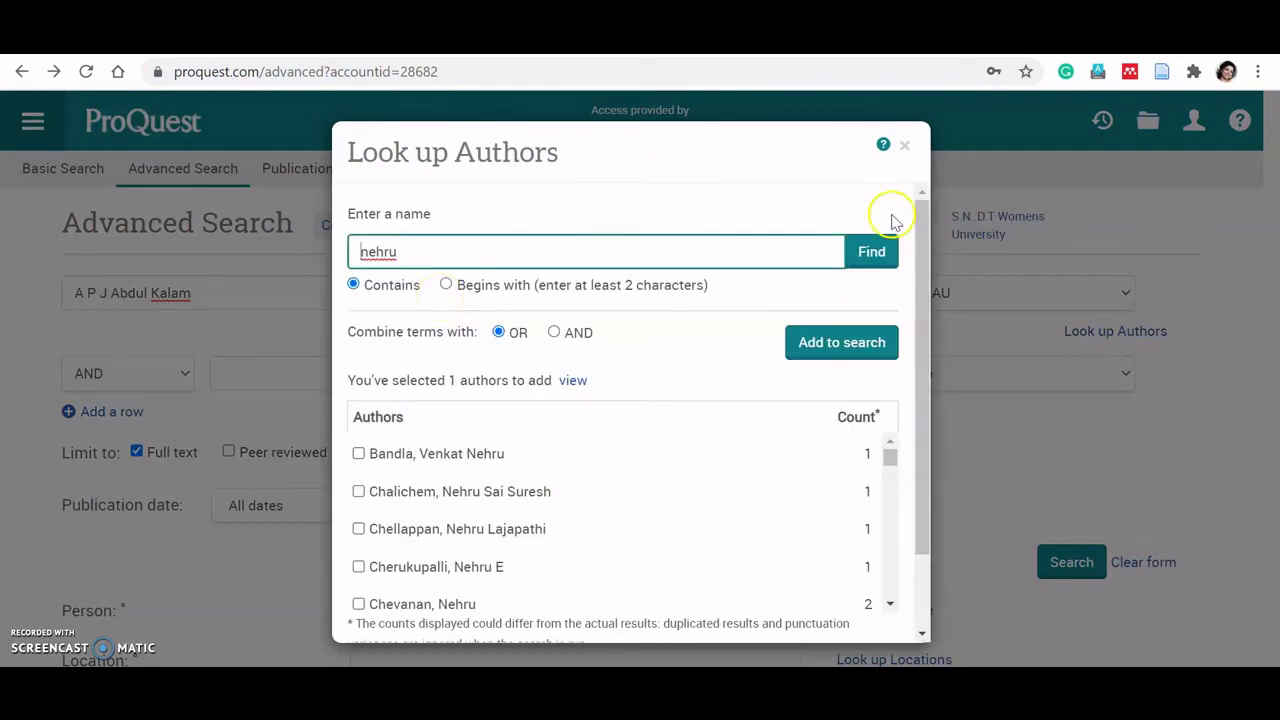
{"action": "left_click", "coordinate": [921, 276]}
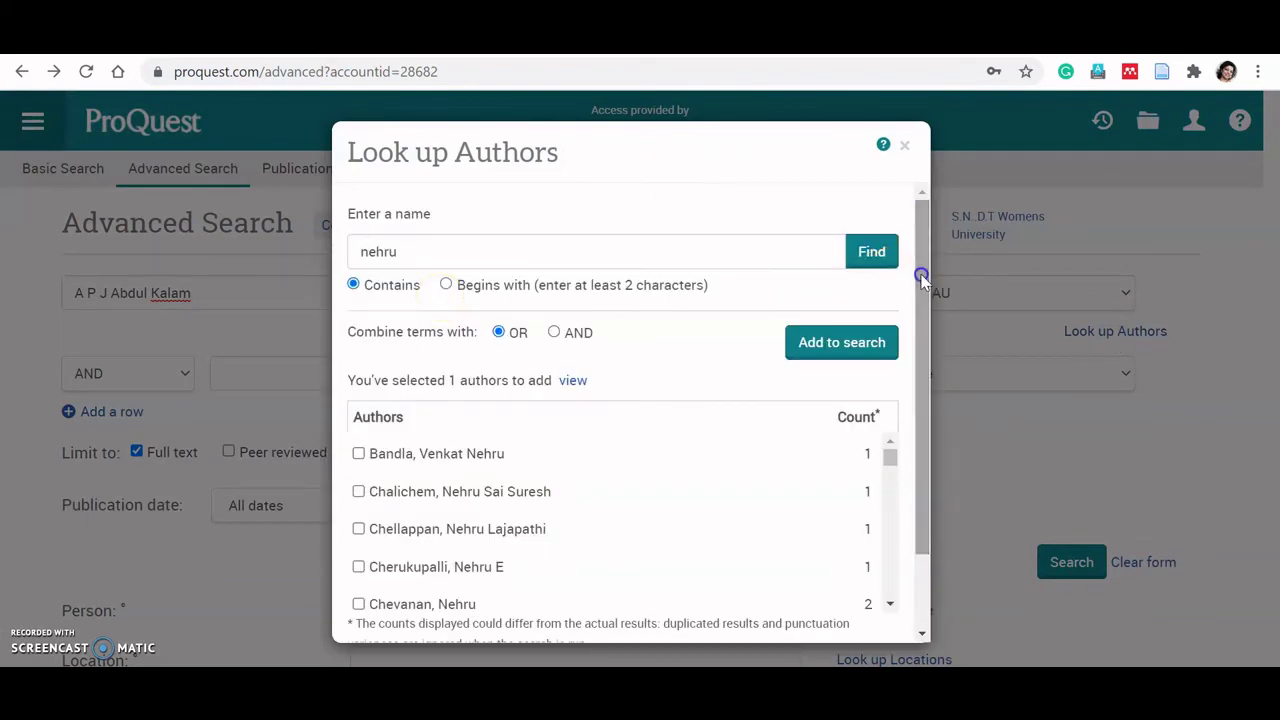
{"action": "left_click_drag", "start_coordinate": [414, 251], "coordinate": [309, 253]}
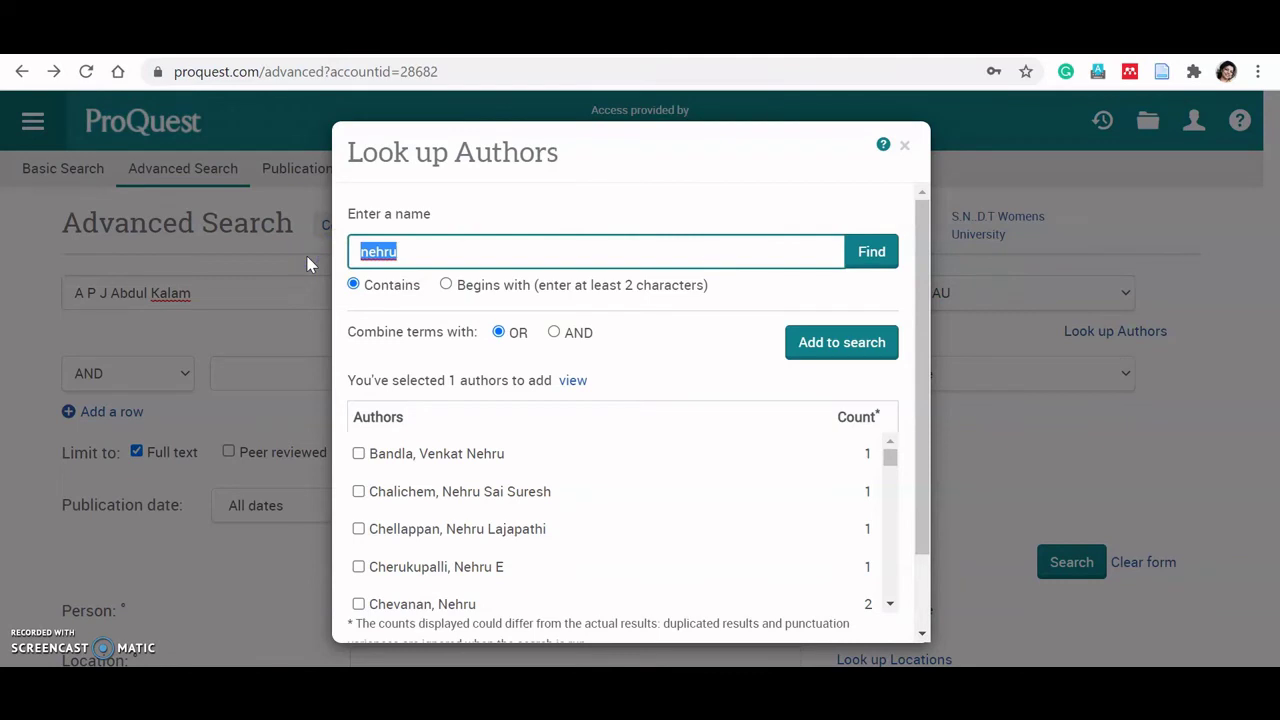
{"action": "type", "text": "A P J Abdul kalam"}
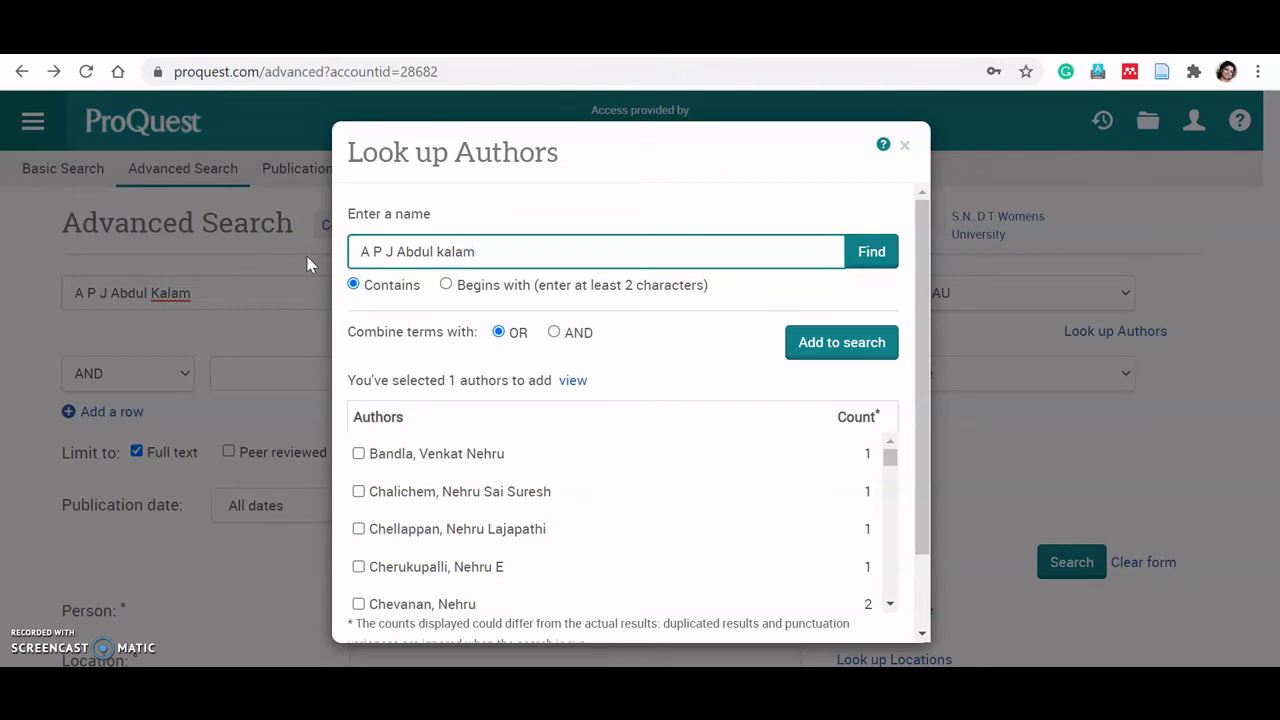
{"action": "left_click", "coordinate": [866, 251]}
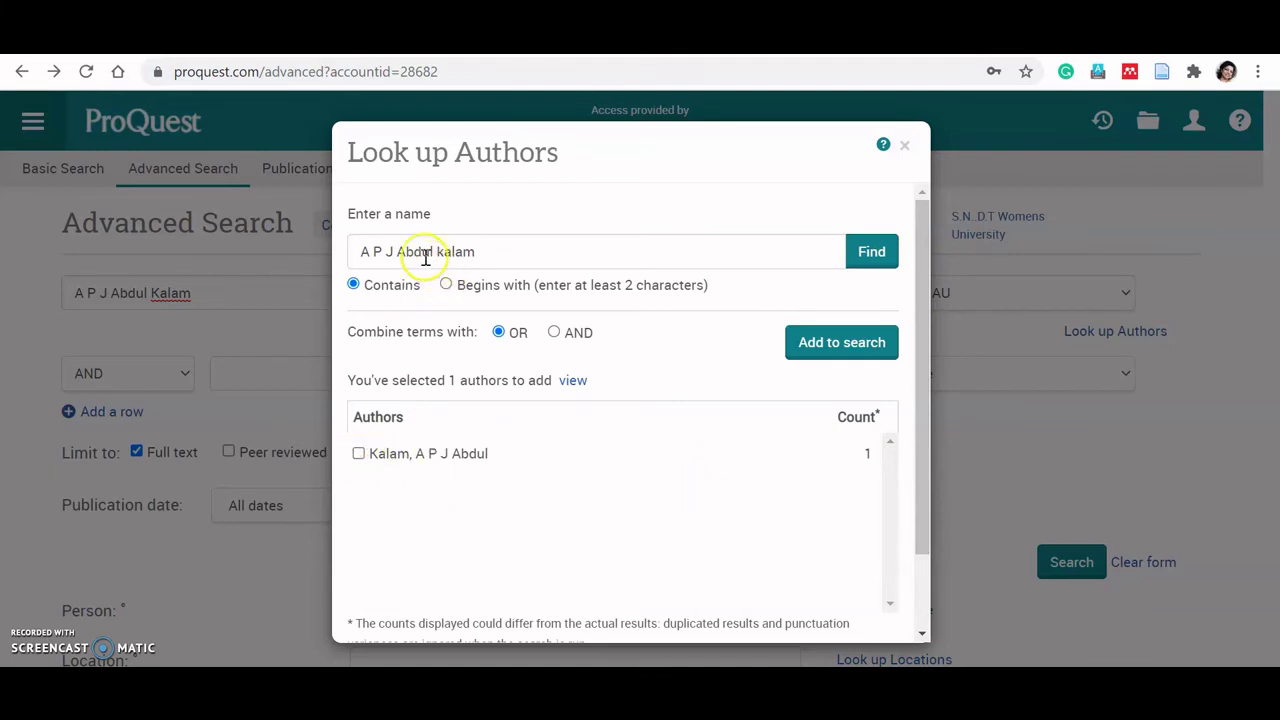
Shorten the author lookup name to "Abdul kalam", find names containing it, and browse the listed variants.
{"action": "left_click_drag", "start_coordinate": [397, 251], "coordinate": [368, 252]}
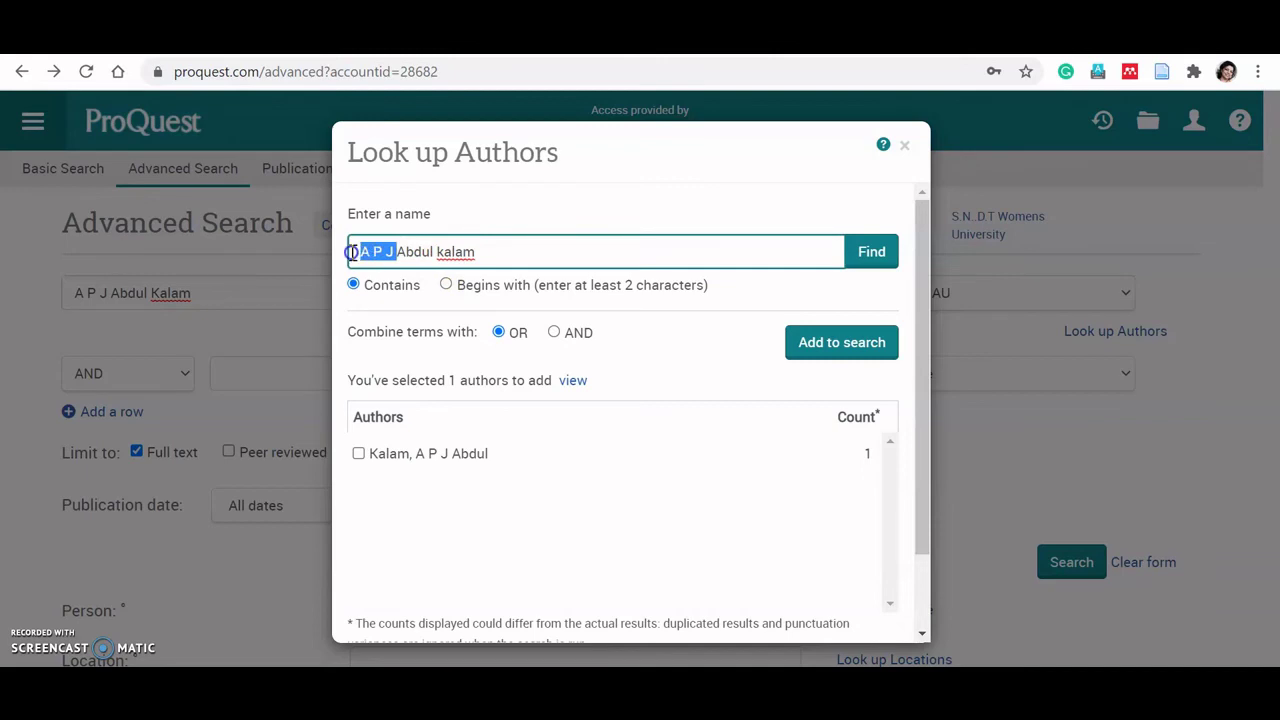
{"action": "key", "text": "BackSpace"}
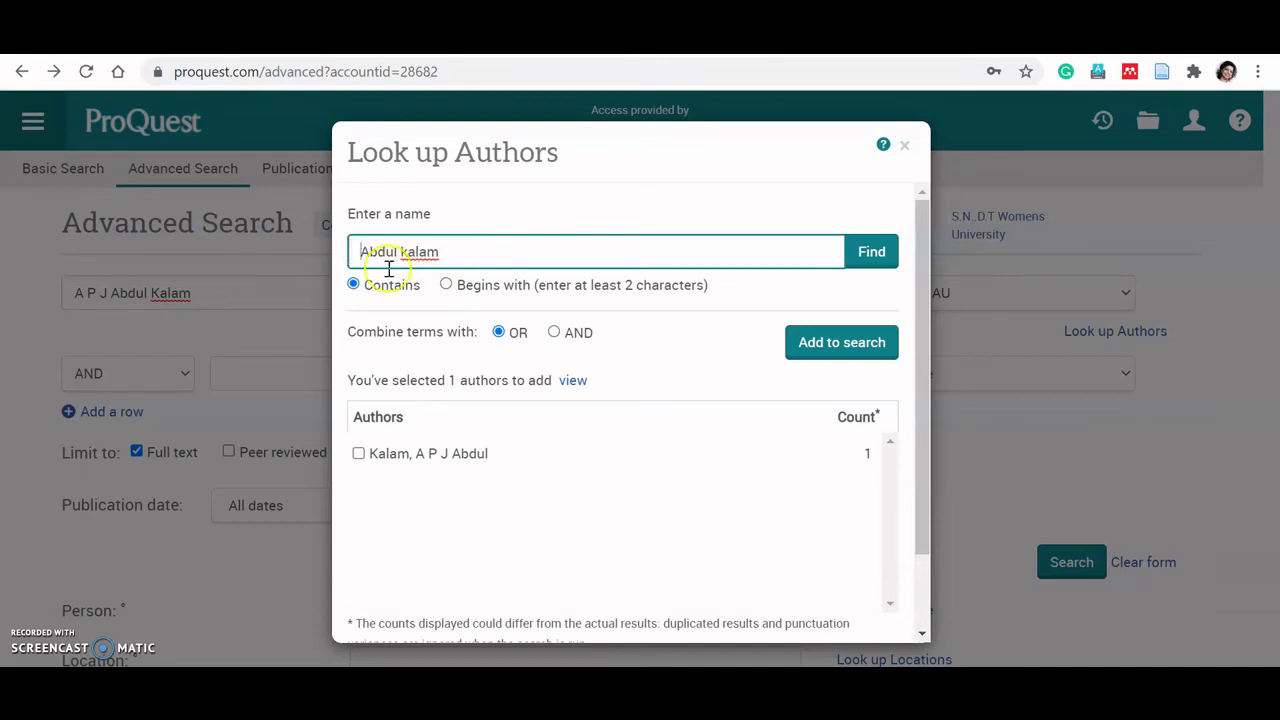
{"action": "left_click", "coordinate": [886, 257]}
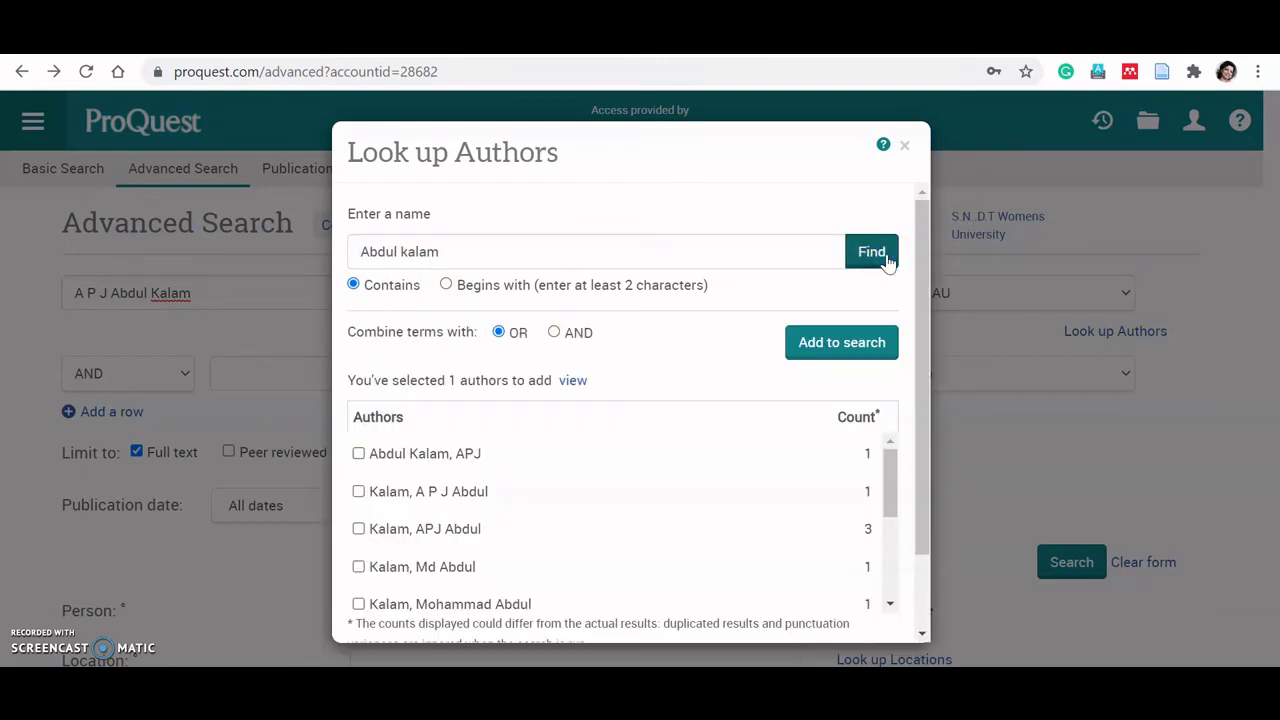
{"action": "mouse_move", "coordinate": [890, 490]}
{"action": "left_mouse_down"}
{"action": "mouse_move", "coordinate": [893, 578]}
{"action": "mouse_move", "coordinate": [884, 482]}
{"action": "left_mouse_up"}
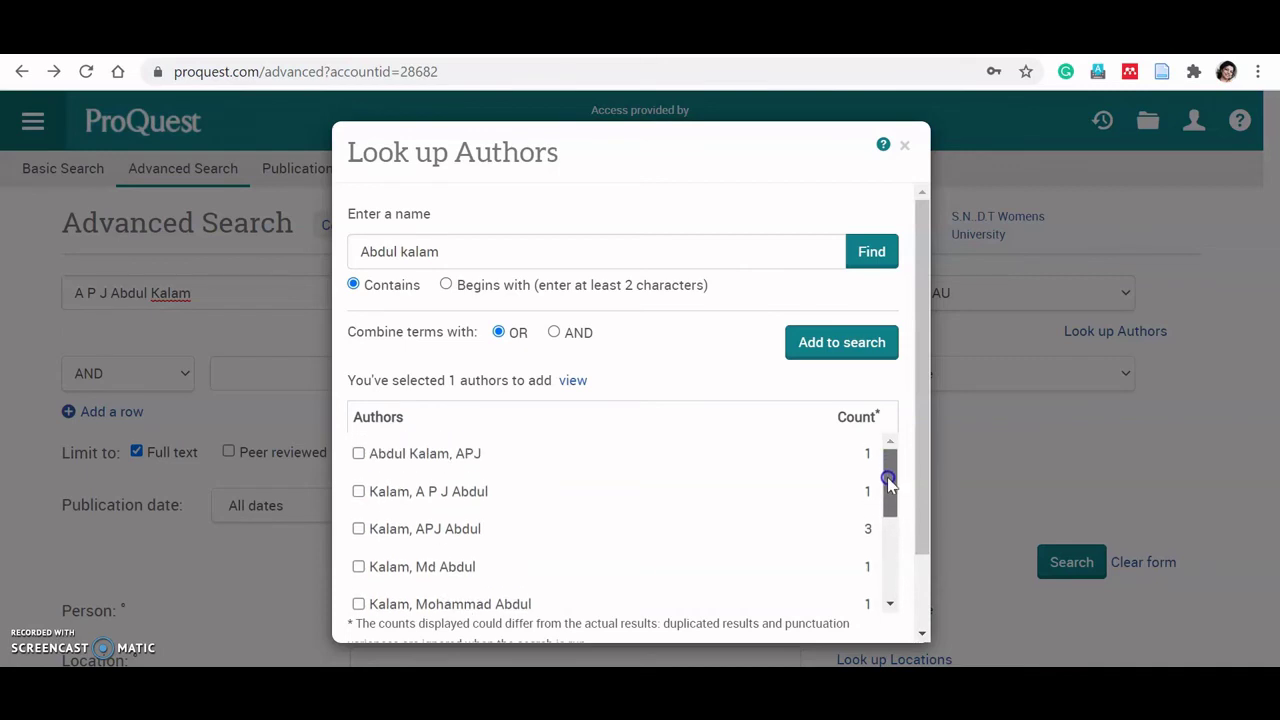
{"action": "mouse_move", "coordinate": [887, 480]}
{"action": "left_mouse_down"}
{"action": "mouse_move", "coordinate": [888, 503]}
{"action": "mouse_move", "coordinate": [889, 480]}
{"action": "left_mouse_up"}
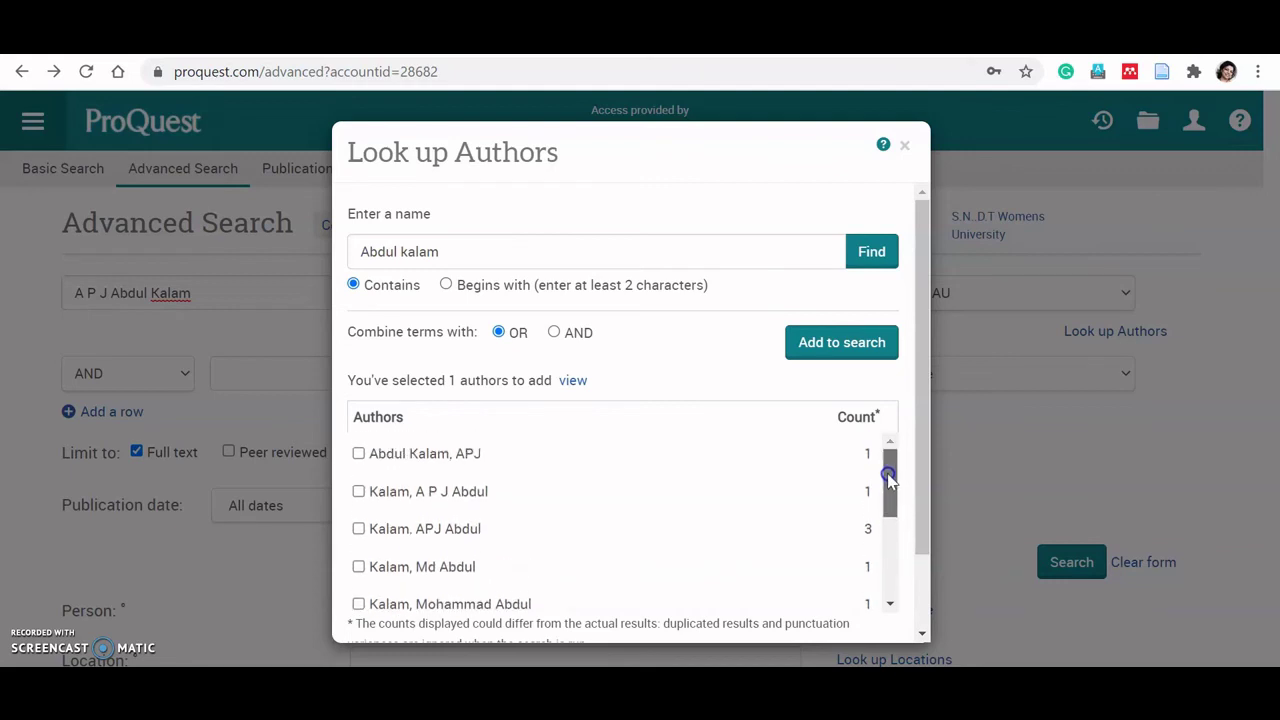
Select the author variants Abdul Kalam, APJ; Kalam, A P J Abdul; and Kalam, APJ Abdul.
{"action": "left_click", "coordinate": [358, 453]}
{"action": "left_click", "coordinate": [358, 491]}
{"action": "left_click", "coordinate": [358, 528]}
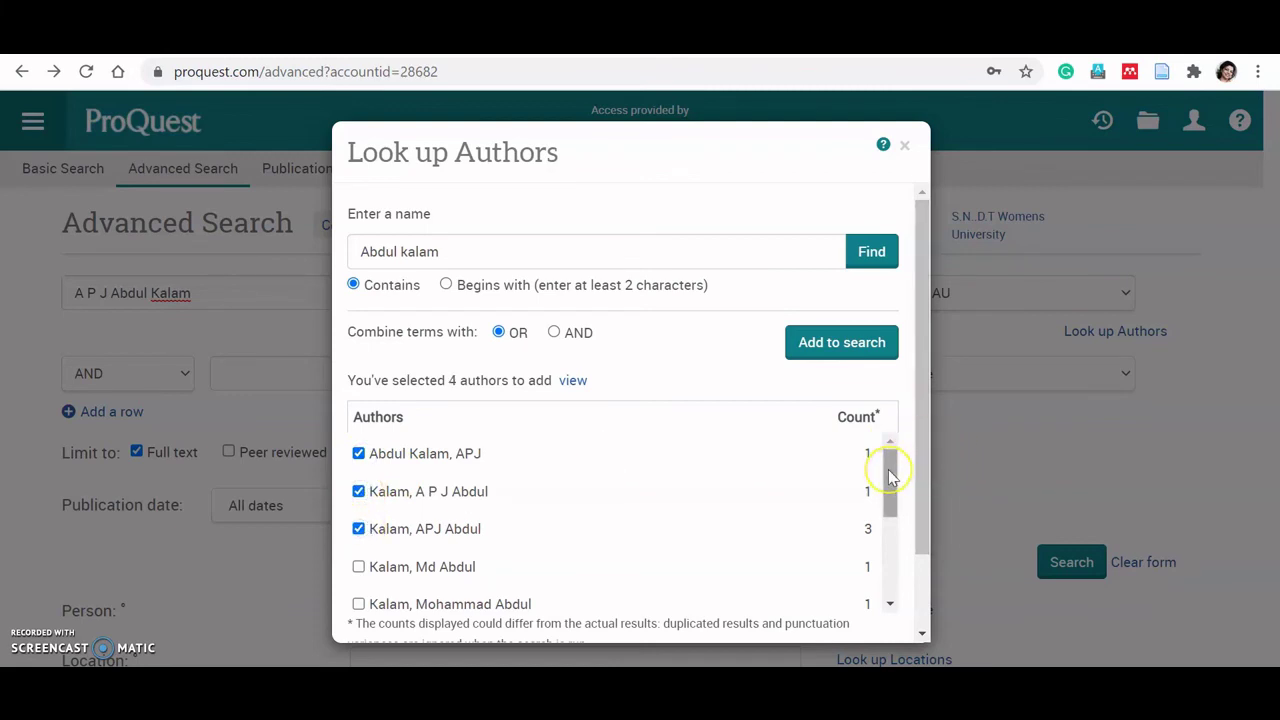
{"action": "mouse_move", "coordinate": [890, 478]}
{"action": "left_mouse_down"}
{"action": "mouse_move", "coordinate": [898, 563]}
{"action": "mouse_move", "coordinate": [888, 465]}
{"action": "left_mouse_up"}
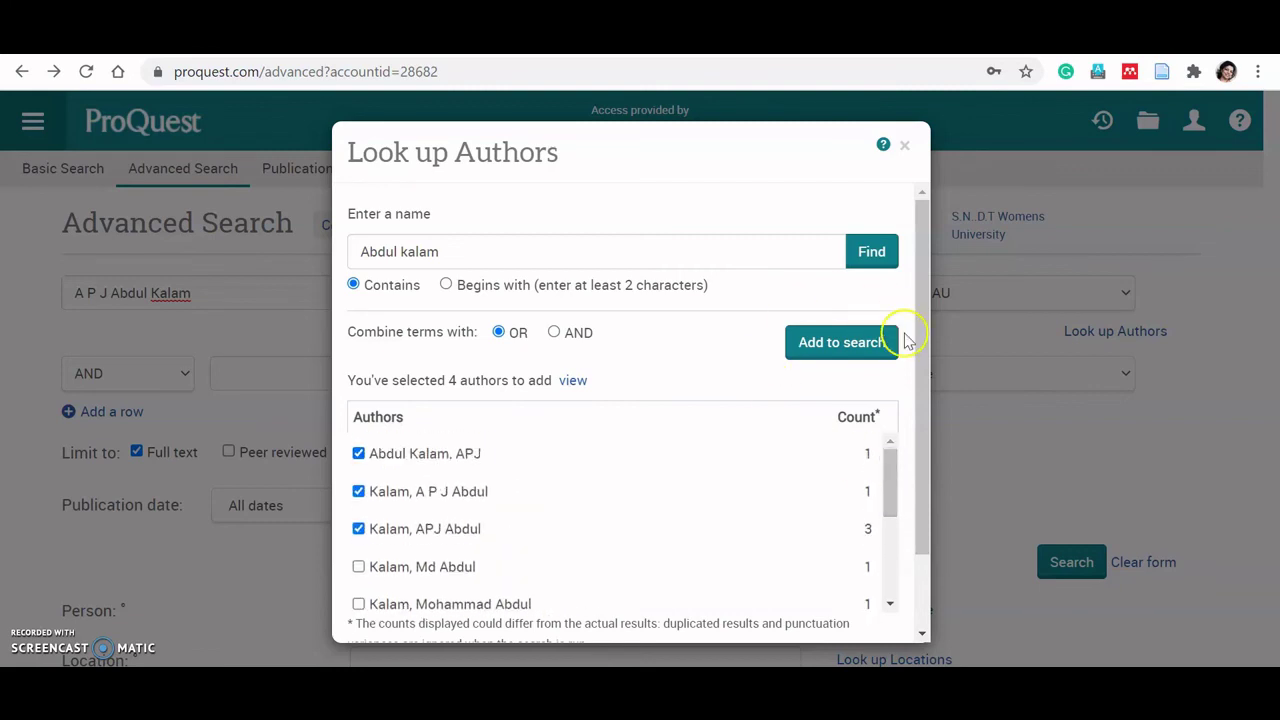
Add the selected author names to the advanced search combined with OR, run the full-text search and look through the results.
{"action": "left_click", "coordinate": [850, 342]}
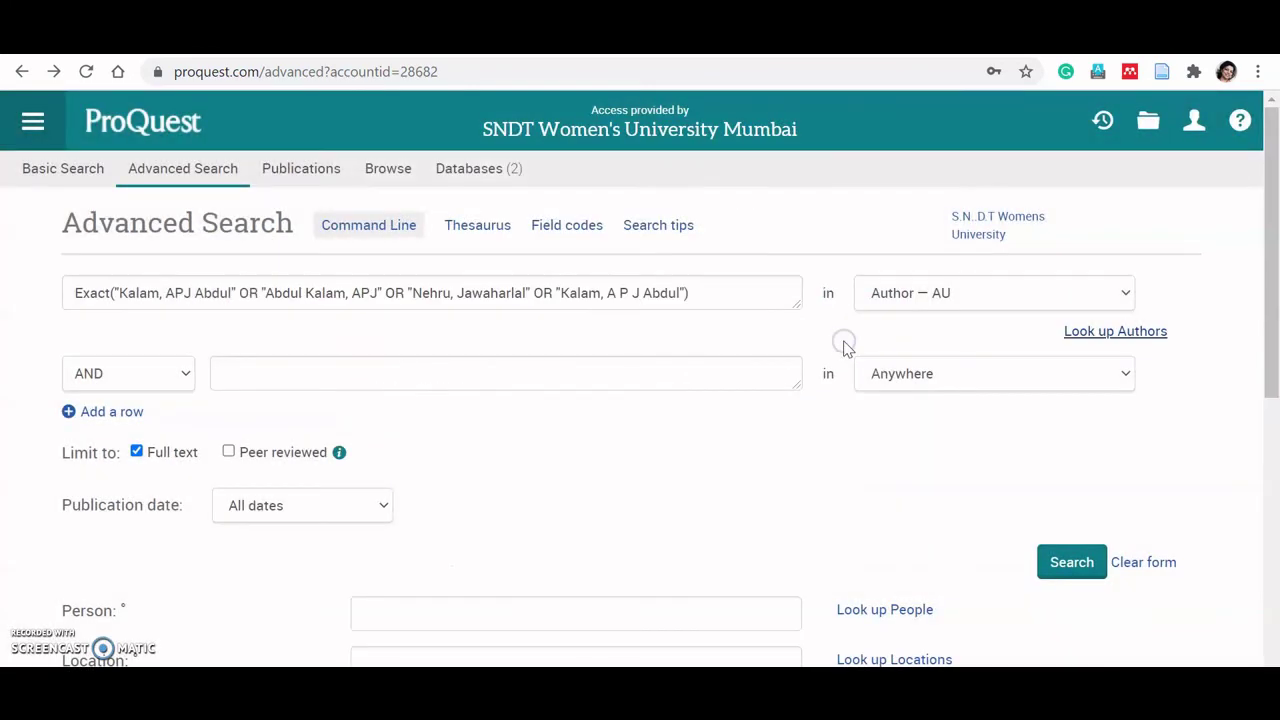
{"action": "left_click", "coordinate": [1078, 562]}
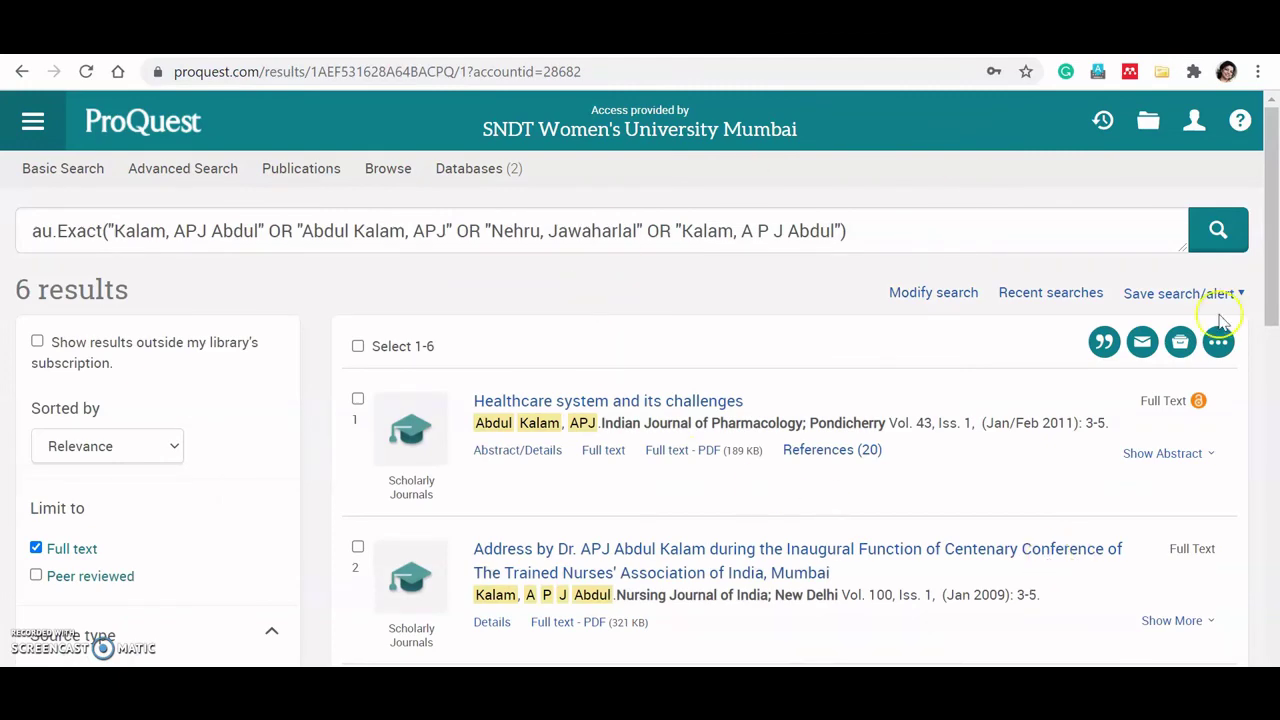
{"action": "left_click_drag", "start_coordinate": [1275, 230], "coordinate": [1276, 193]}
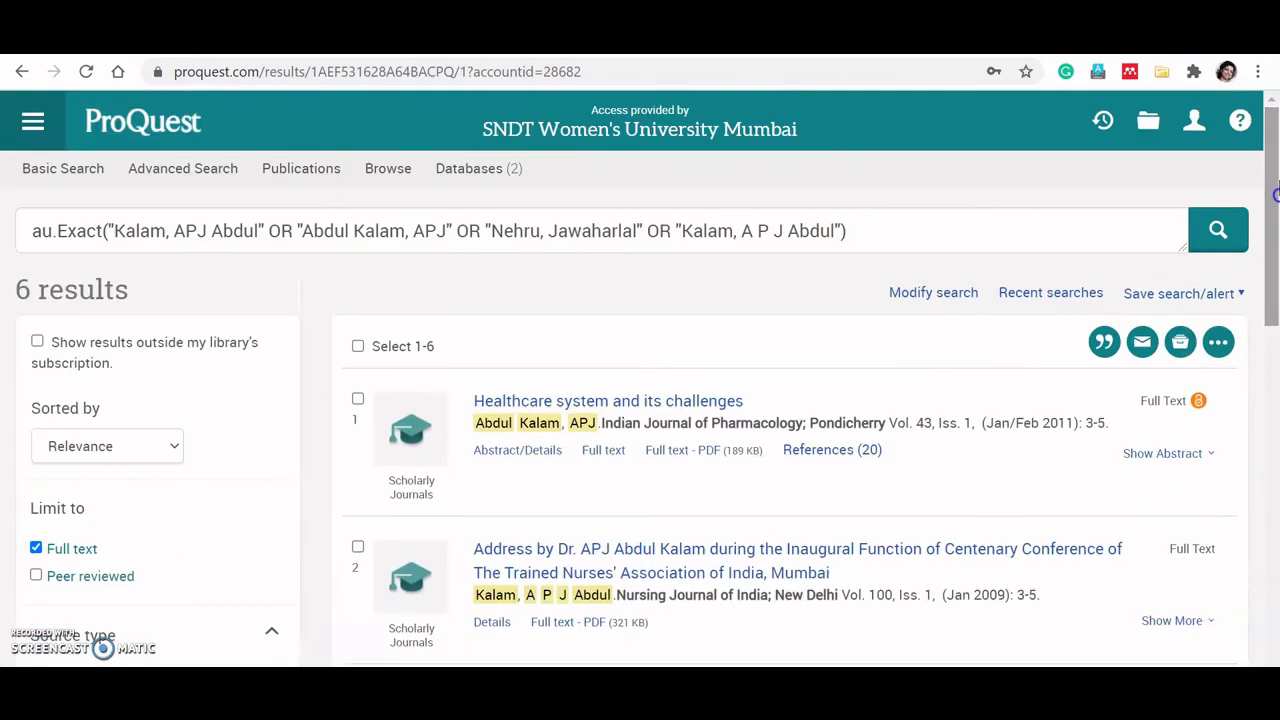